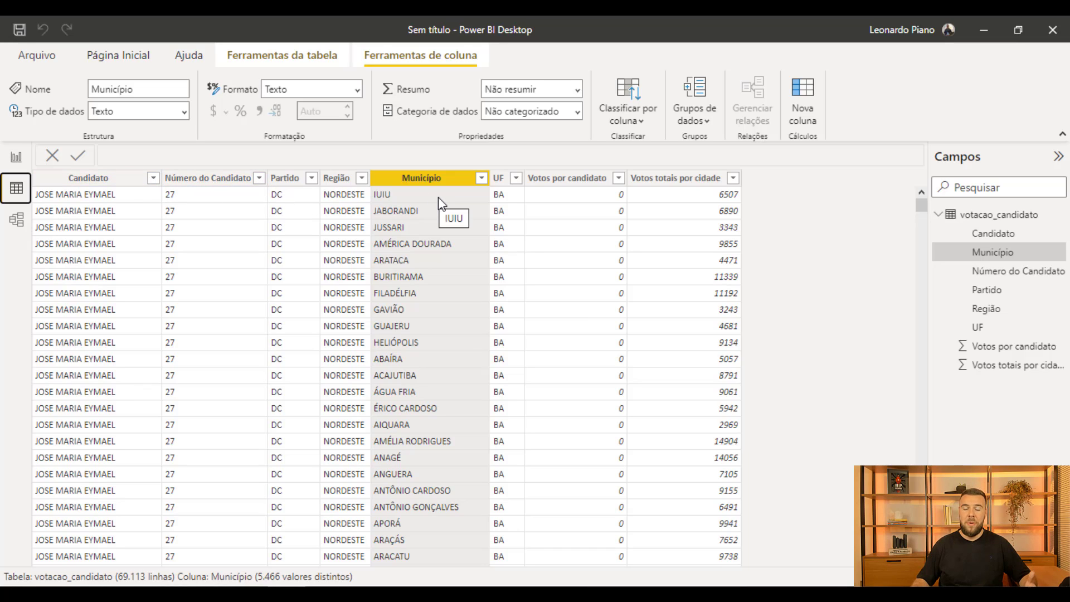
Filter the Município column of the votacao_candidato table to UMUARAMA and select the Votos por candidato column.
left_click(562, 184)
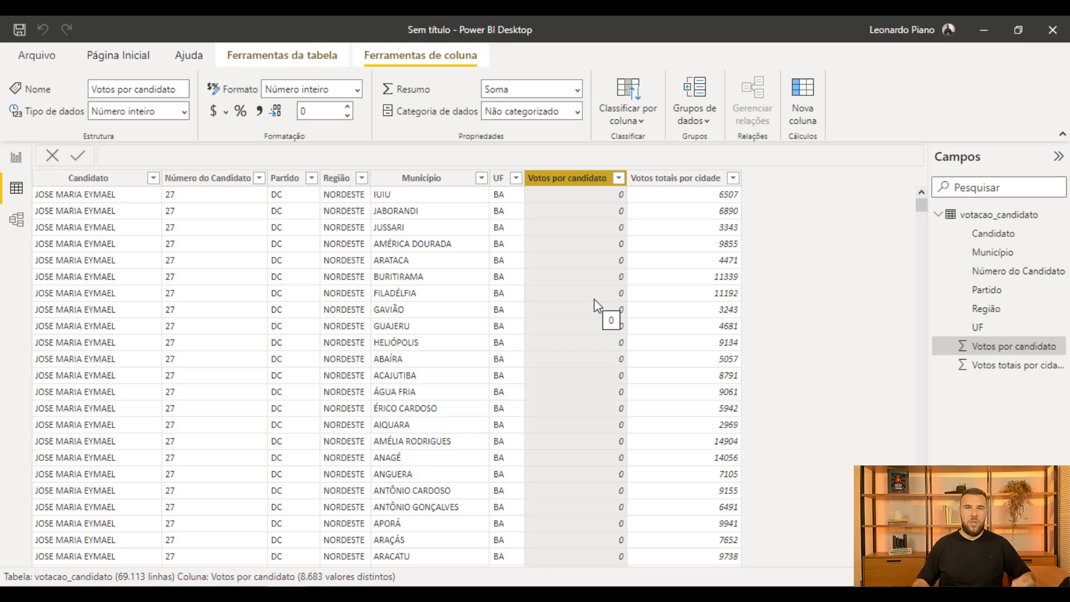
left_click(478, 181)
left_click(480, 179)
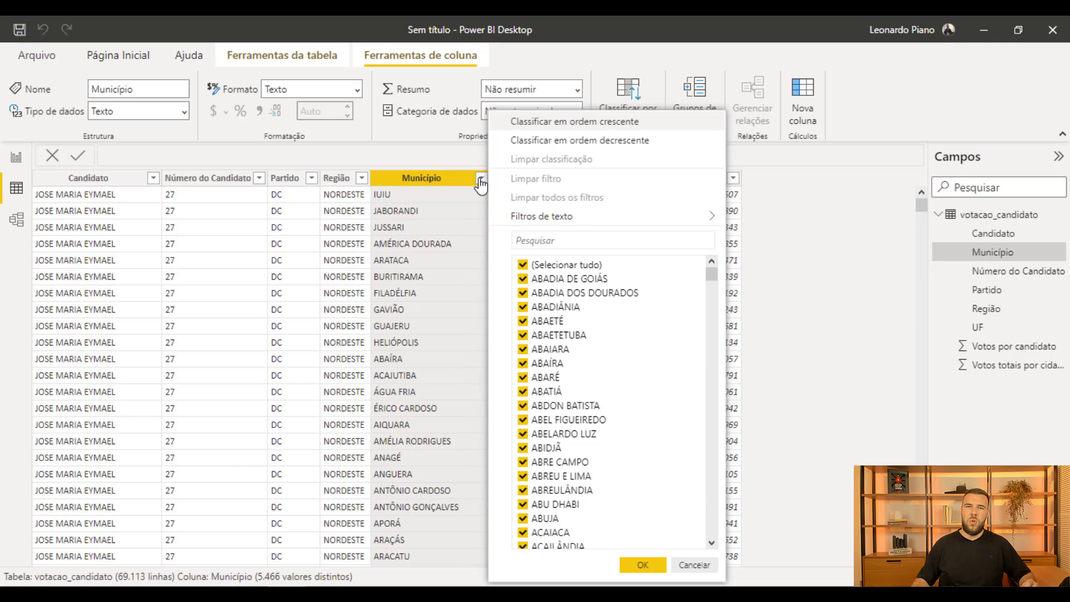
left_click(538, 240)
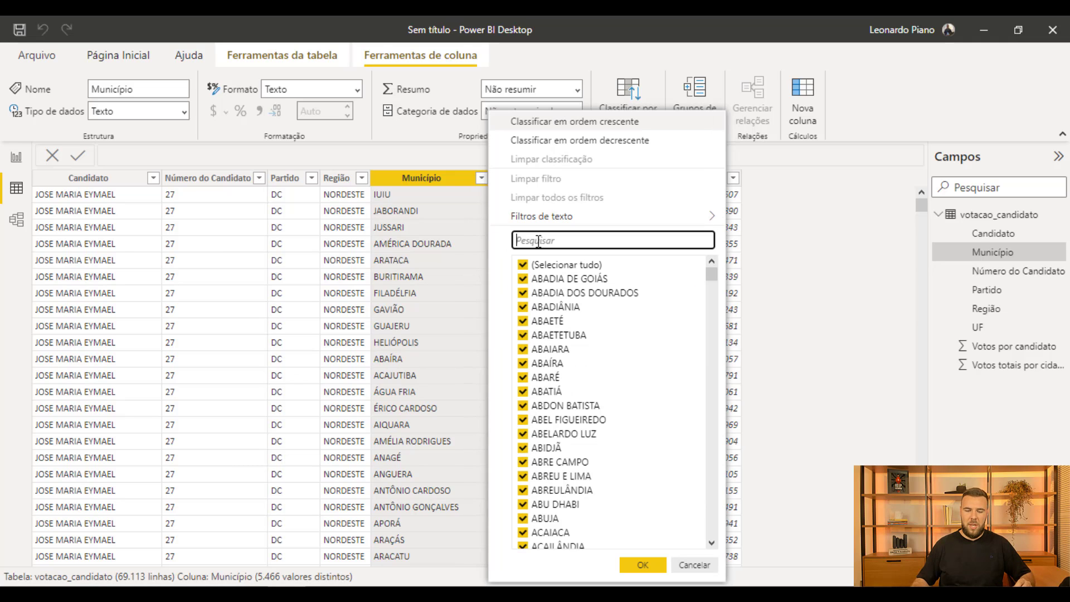
type("umua")
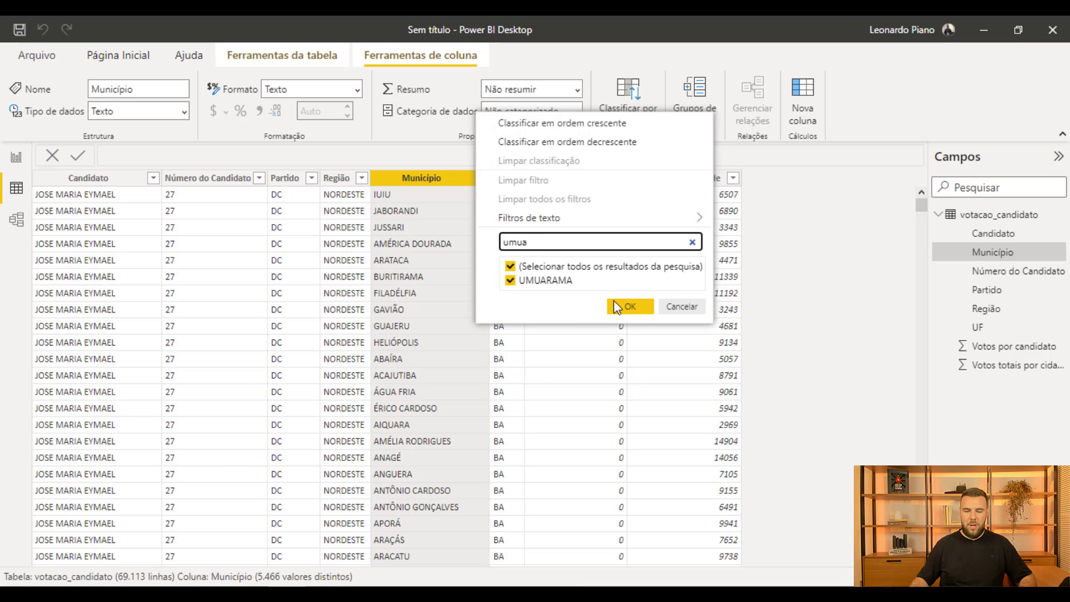
left_click(619, 305)
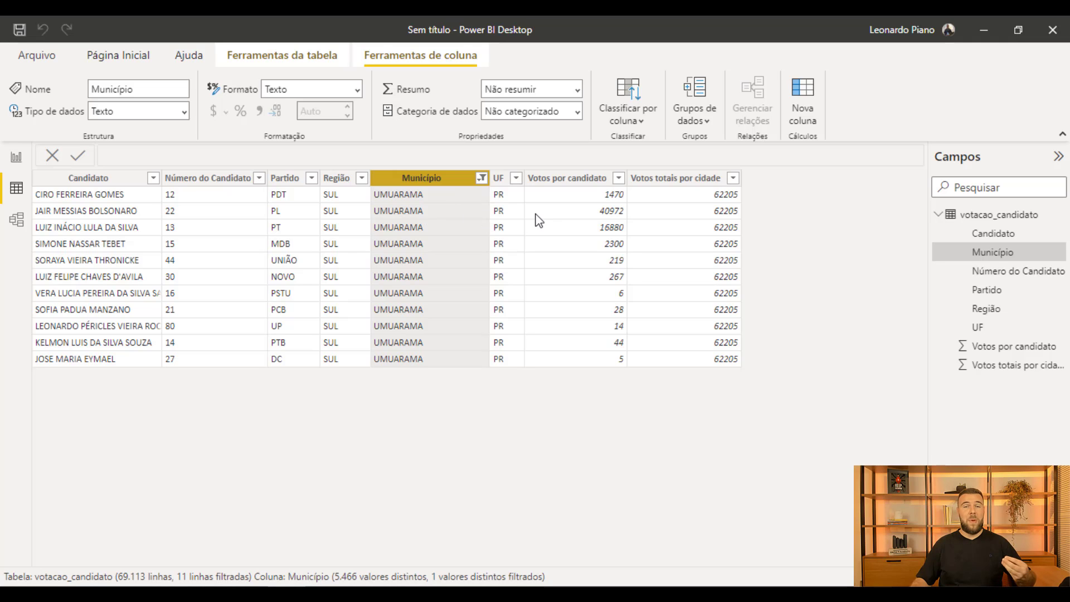
left_click(583, 179)
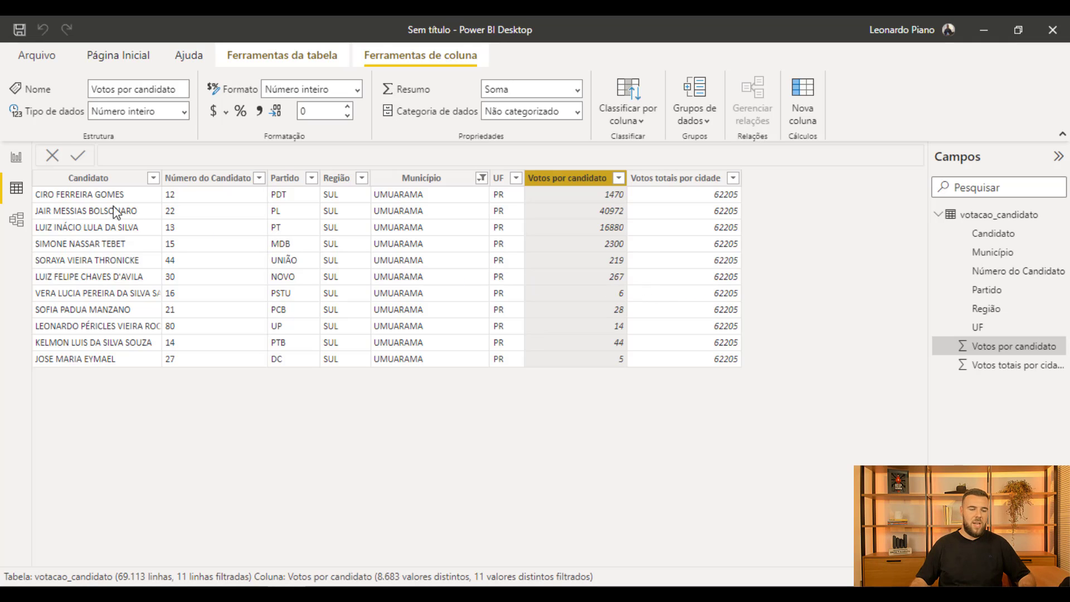
In the report view, add a new measure to the votacao_candidato table with the name "Quantidade de votos".
left_click(15, 160)
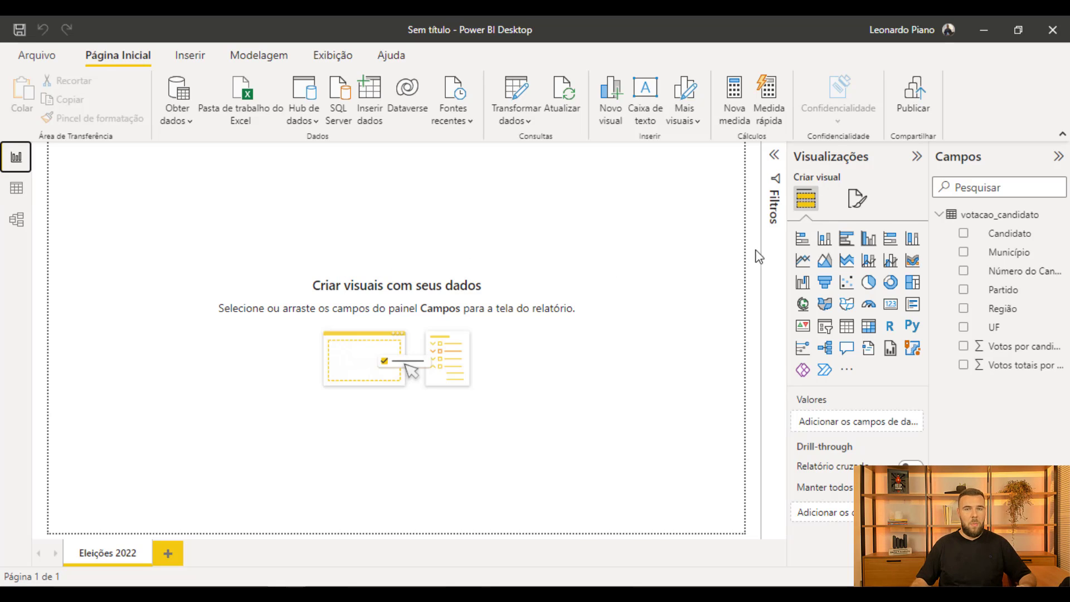
mouse_move(960, 213)
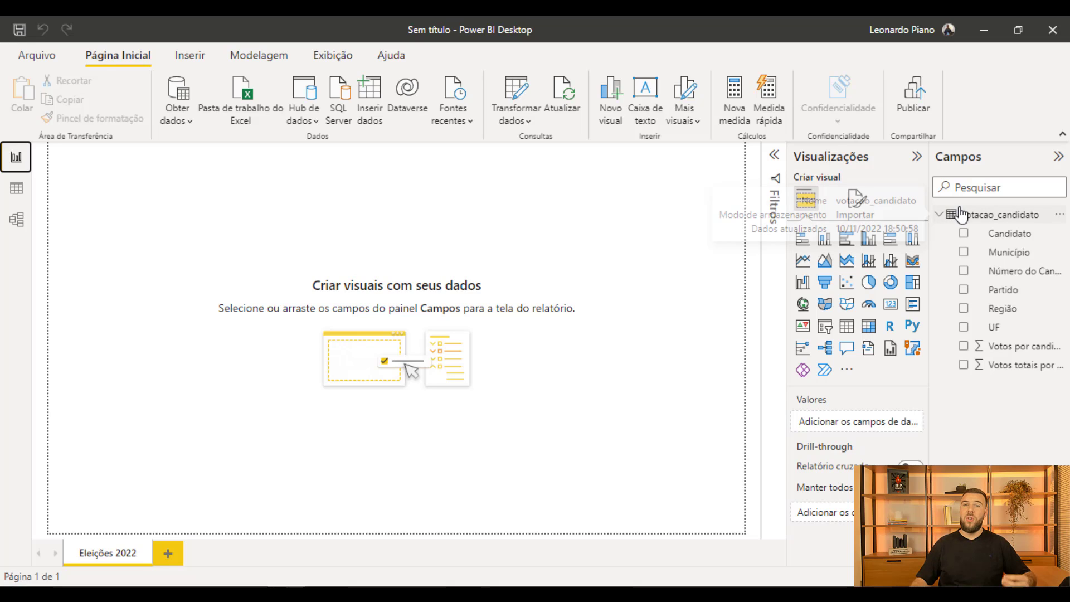
left_click(967, 217)
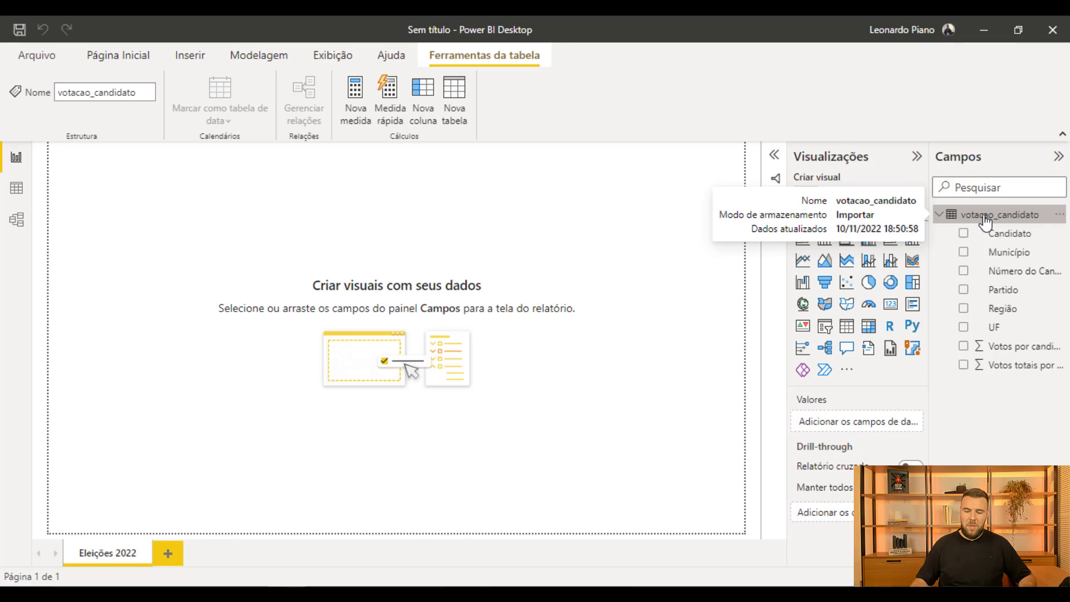
right_click(984, 217)
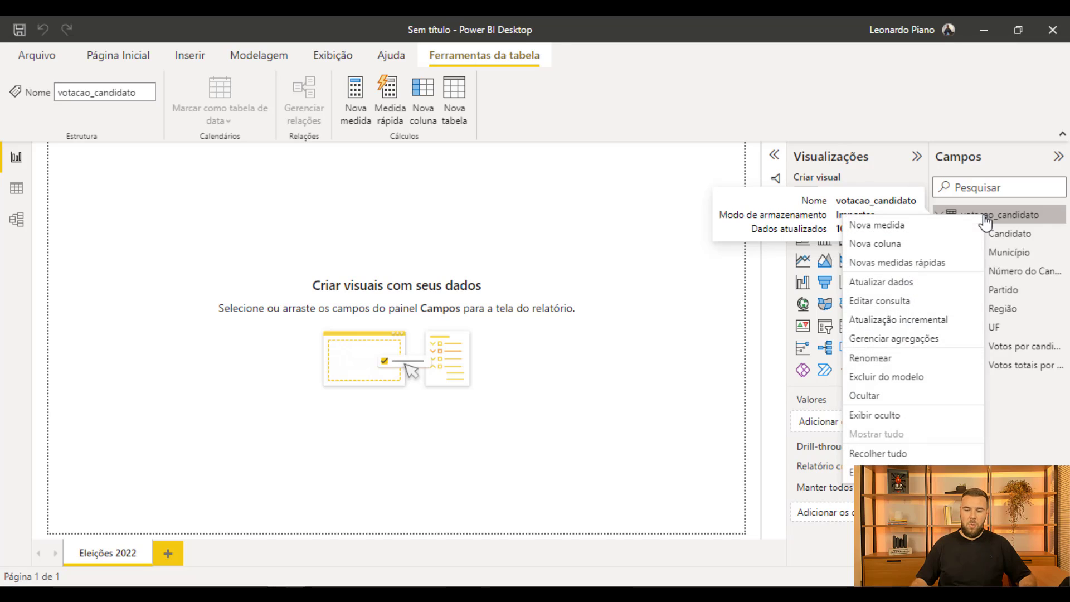
left_click(931, 225)
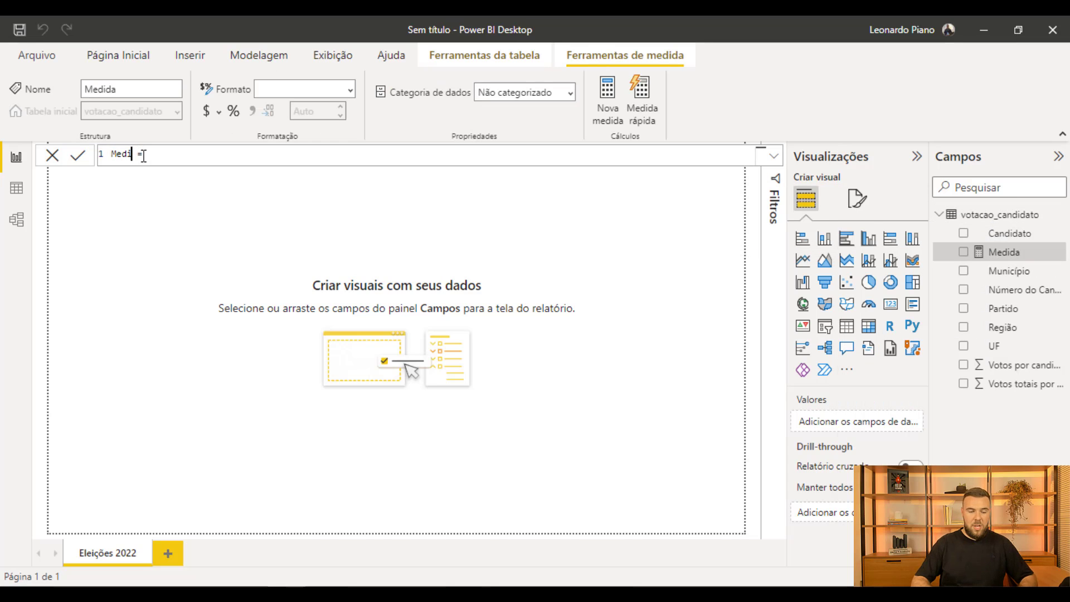
key("BackSpace")
key("BackSpace")
key("BackSpace")
key("BackSpace")
type("Q")
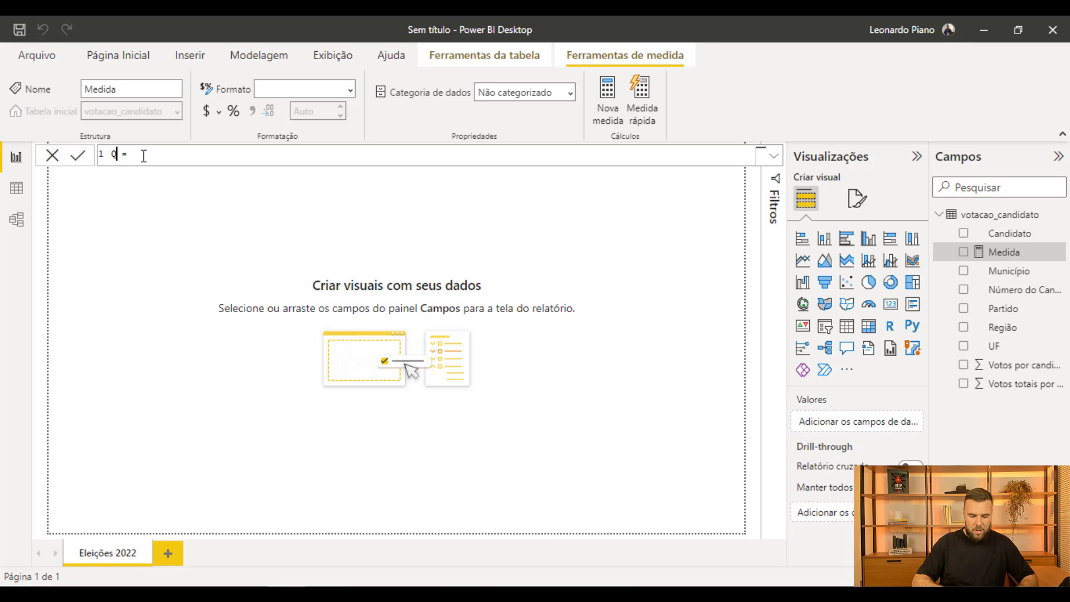
type("uantidade")
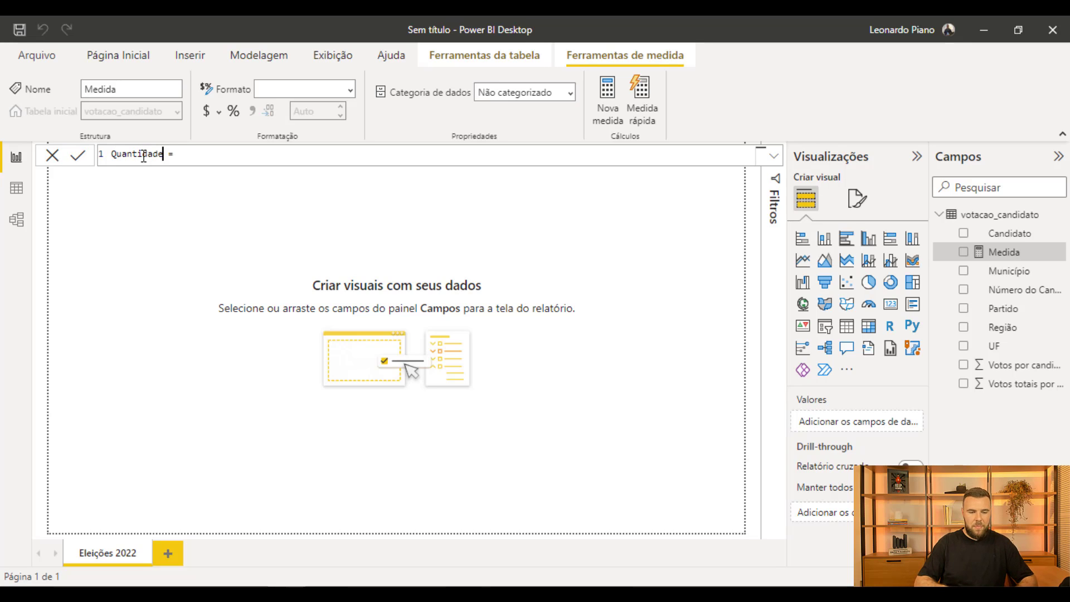
type(" de  ")
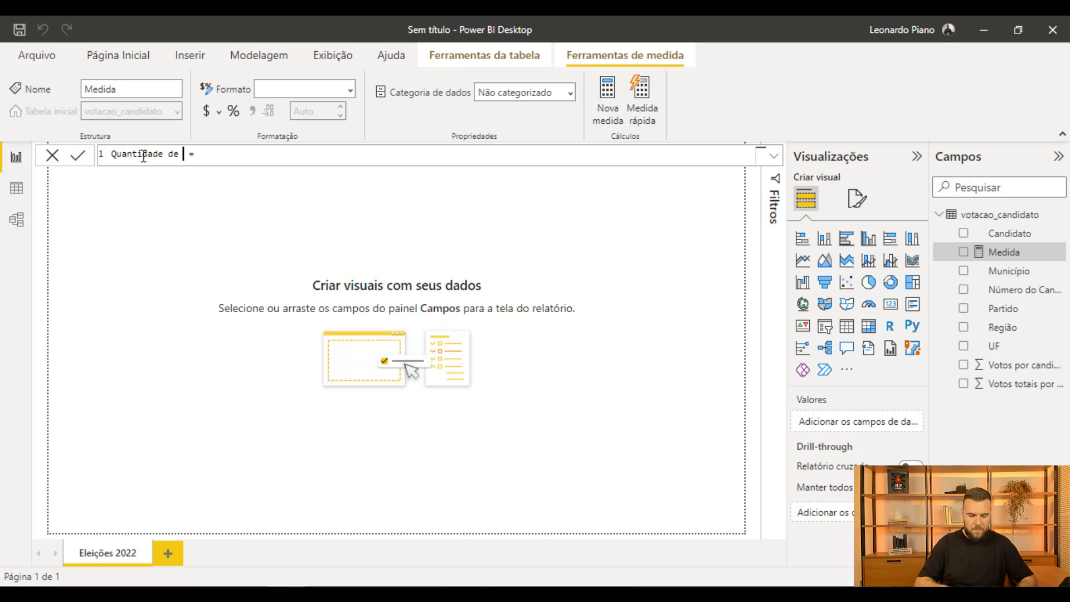
type("votos")
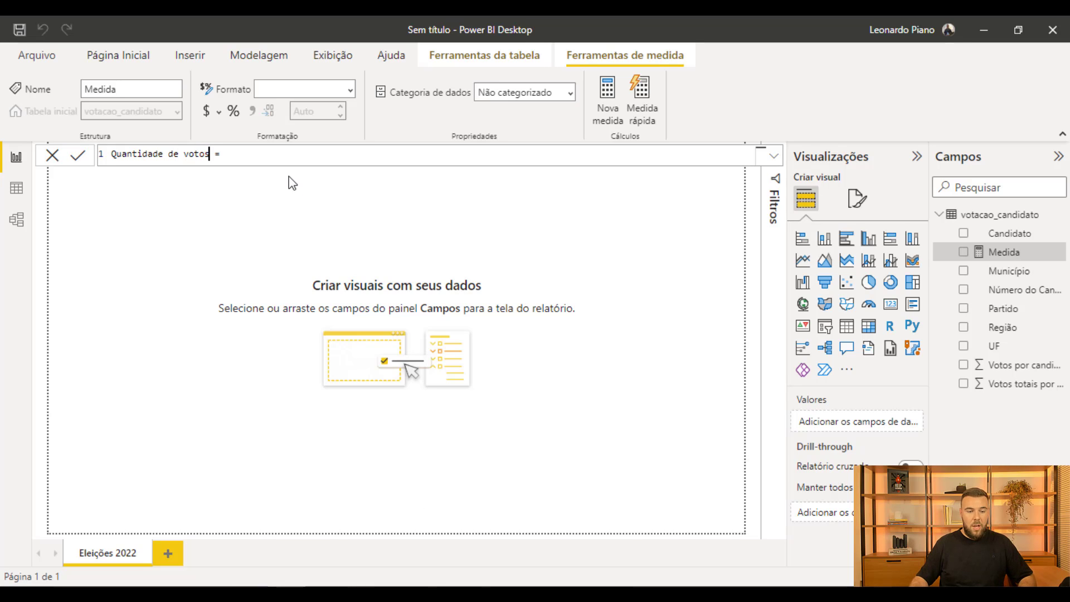
Define the measure's formula as SUM(votacao_candidato[Votos por candidato]) and commit it.
left_click(254, 157)
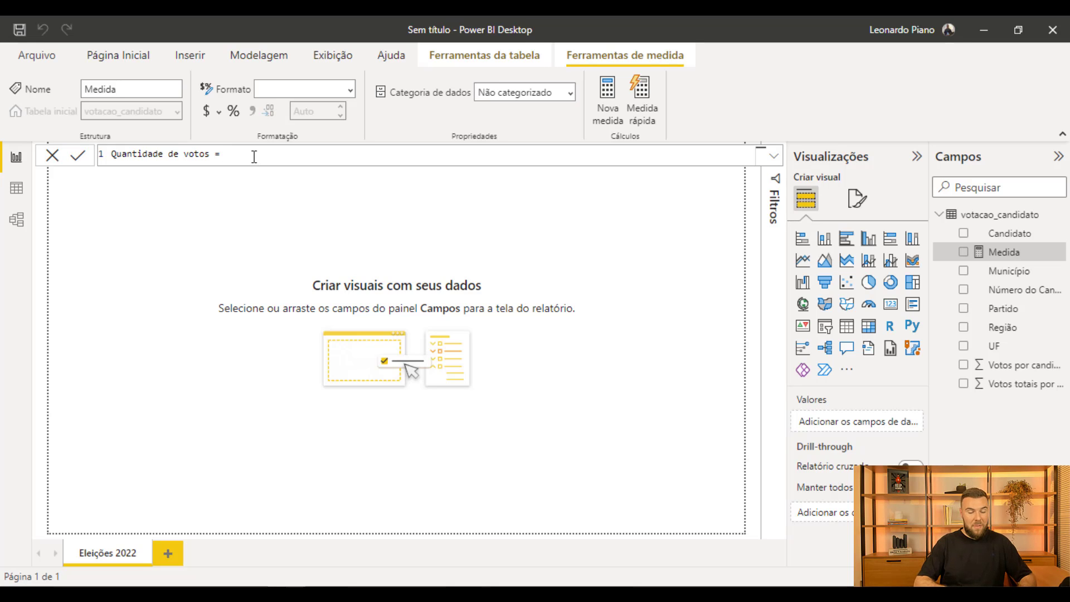
type("sum")
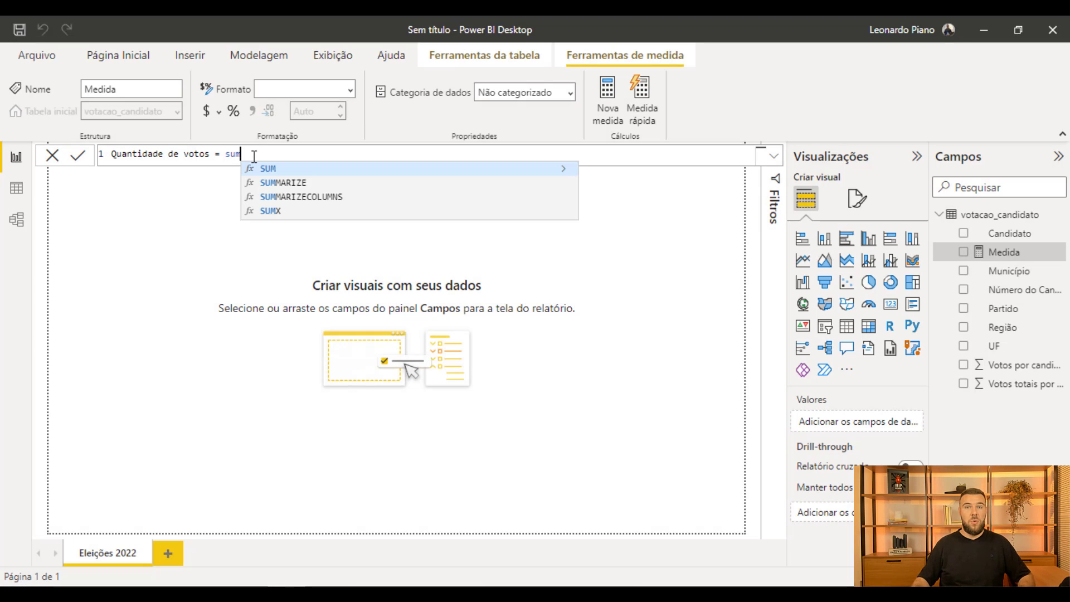
key("Tab")
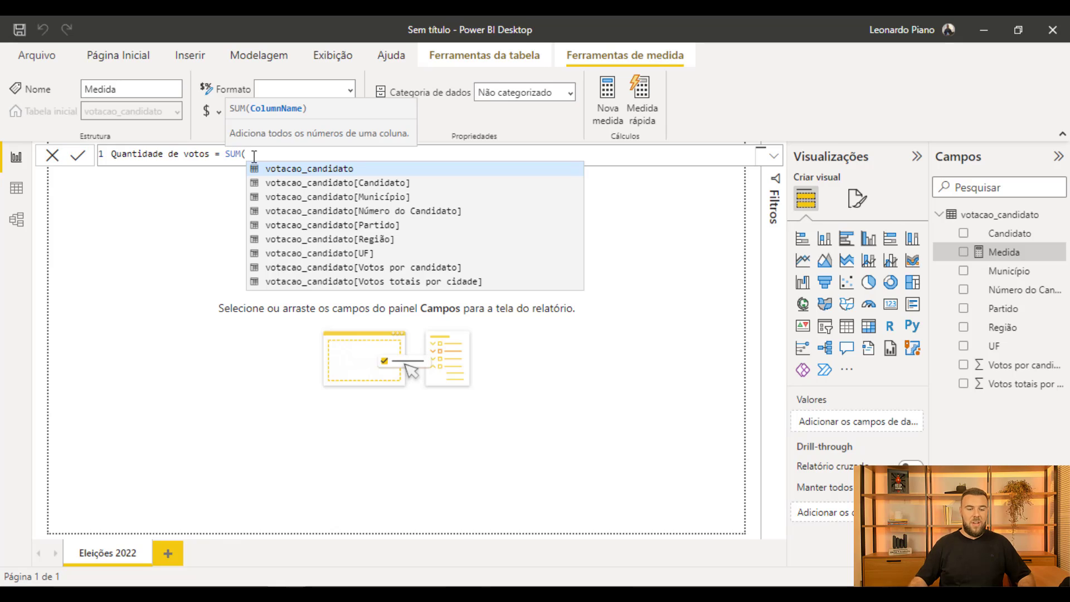
left_click(343, 269)
type(")")
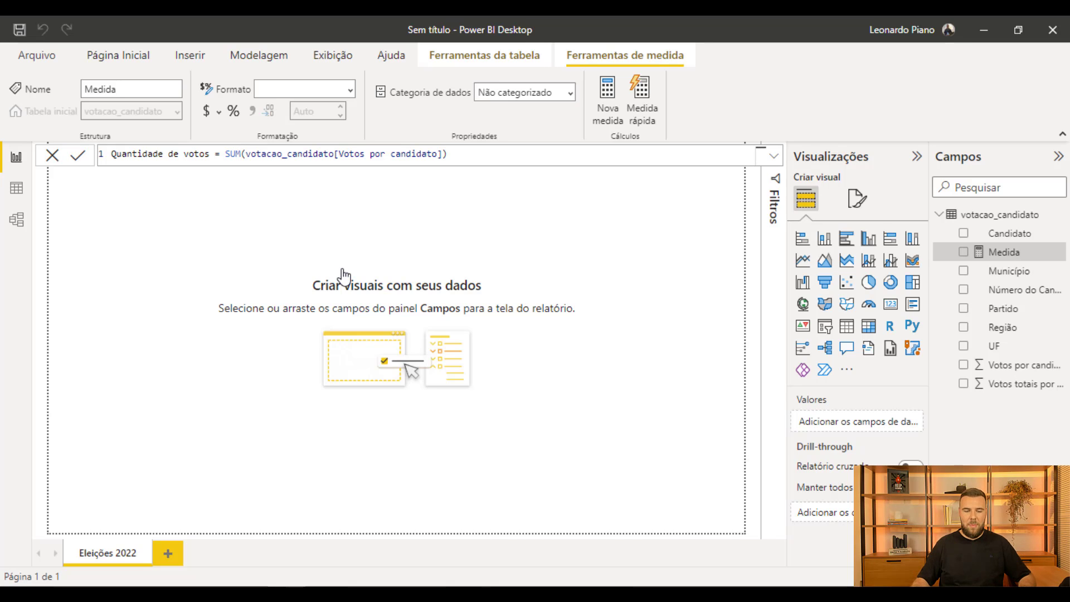
key("Return")
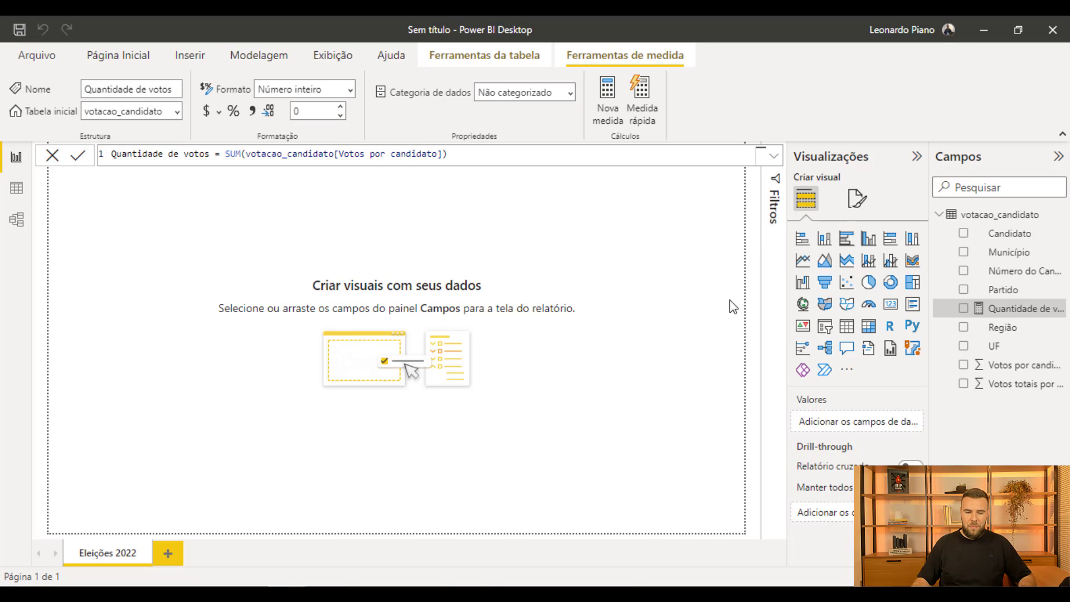
Add a card visual showing the Quantidade de votos measure near the upper left of the page and widen it.
left_click(890, 304)
left_click_drag(198, 271, 270, 307)
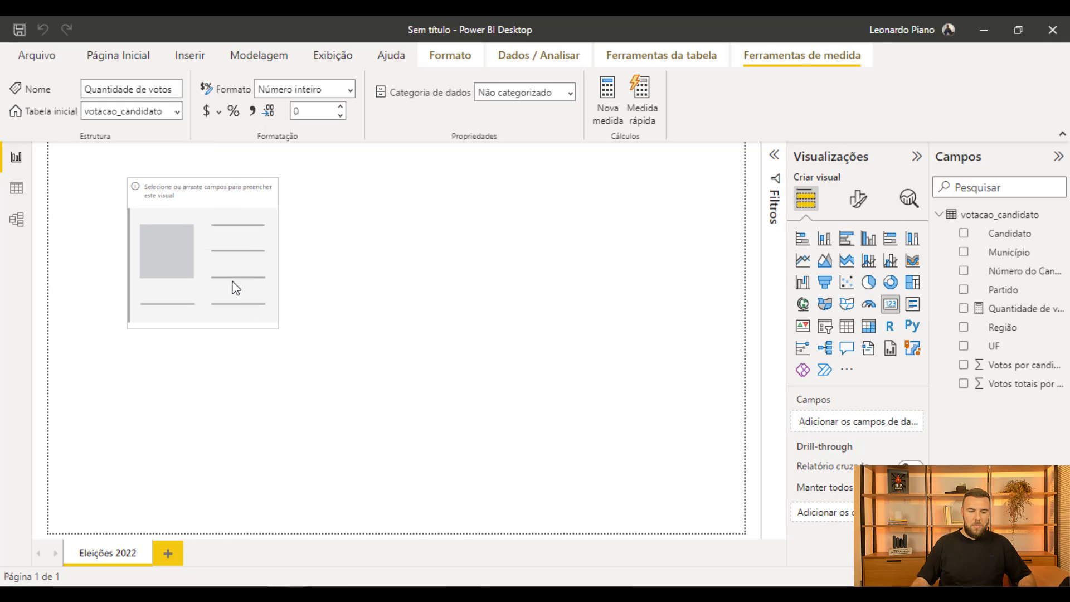
left_click_drag(1024, 310, 873, 418)
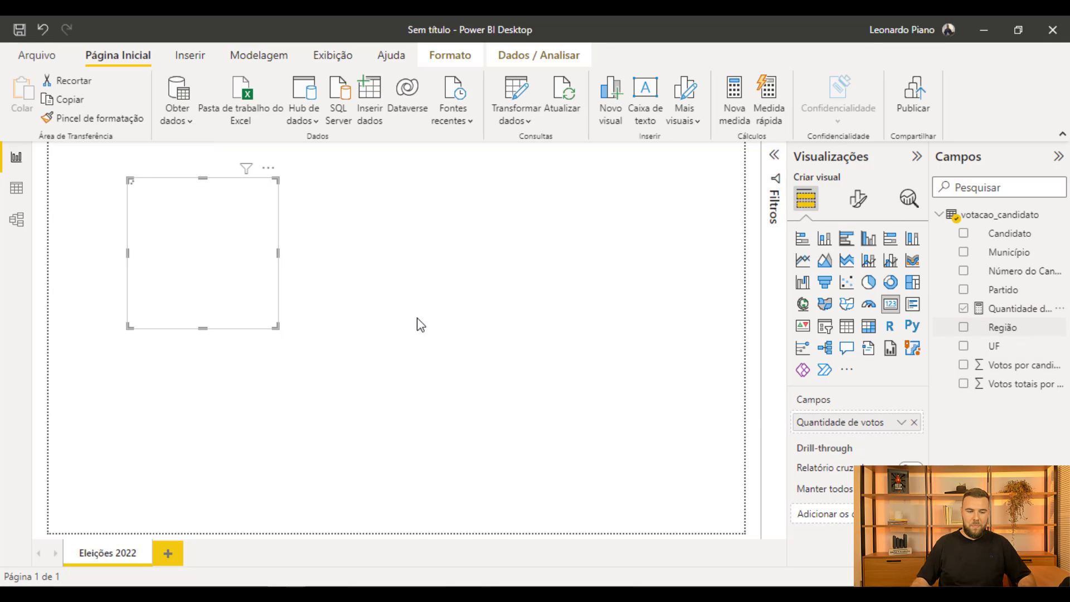
left_click_drag(279, 249, 331, 251)
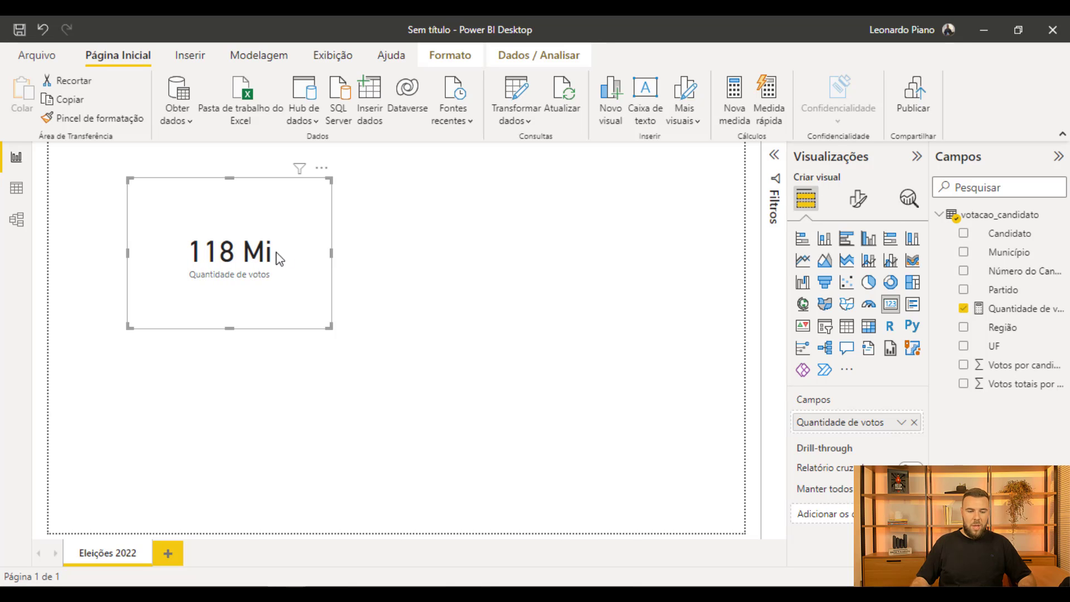
Set the card value's display units to Nenhum and apply the thousands separator to the Quantidade de votos measure.
left_click(859, 201)
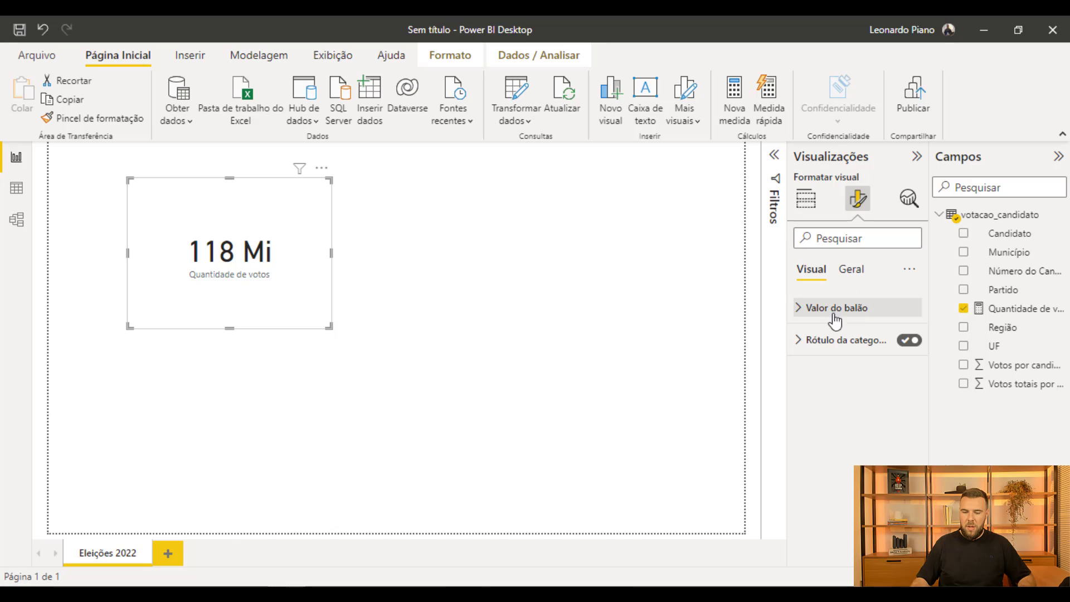
left_click(834, 308)
left_click(844, 462)
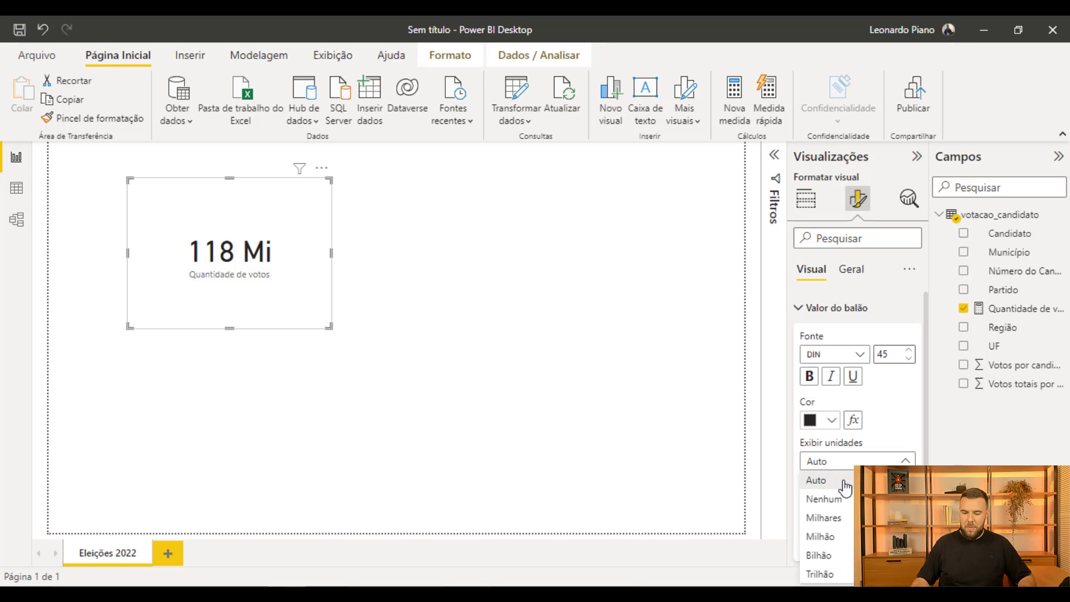
left_click(272, 281)
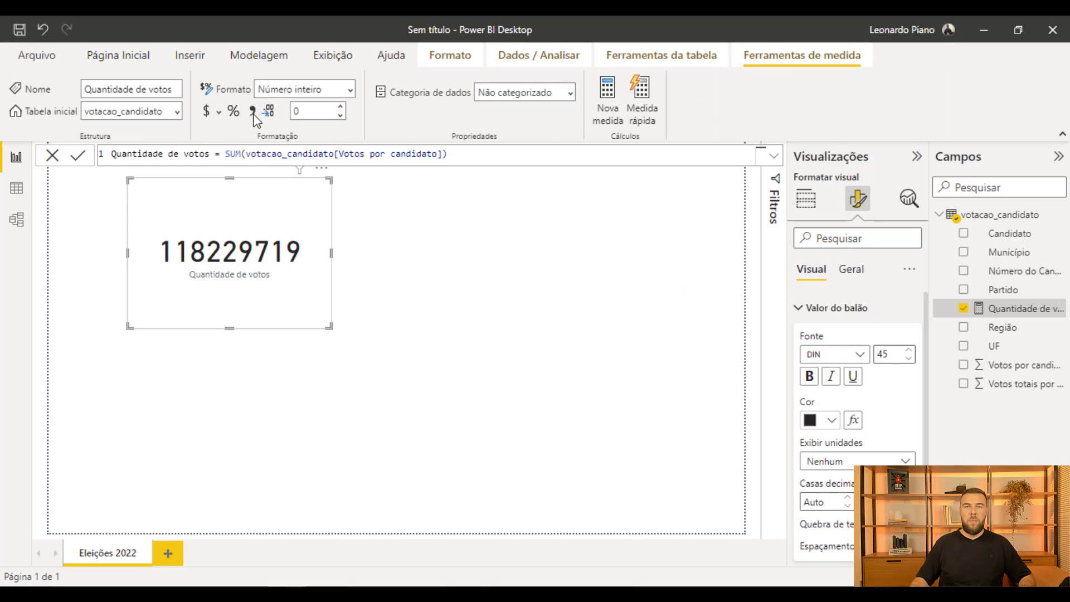
left_click(254, 113)
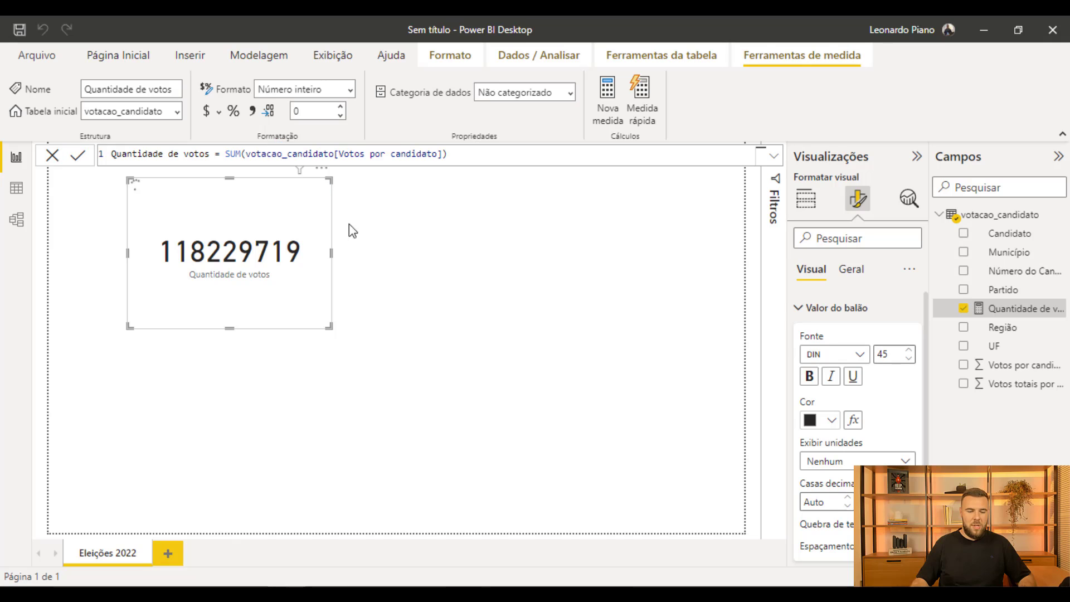
Add a slicer on the Candidato field to the right of the card and make it tall enough to list every candidate.
left_click(346, 358)
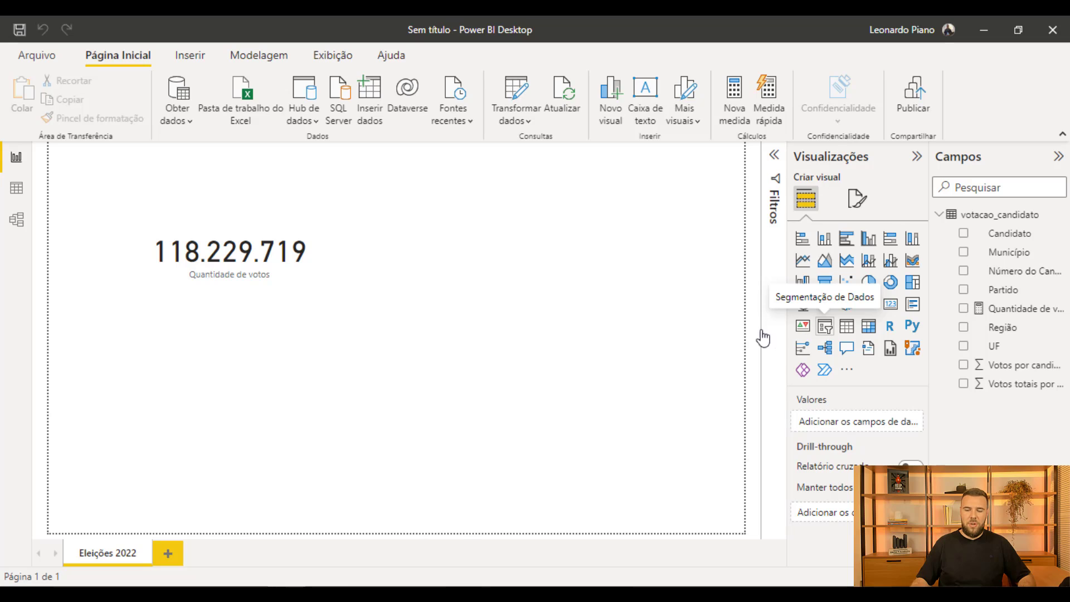
left_click_drag(155, 373, 533, 236)
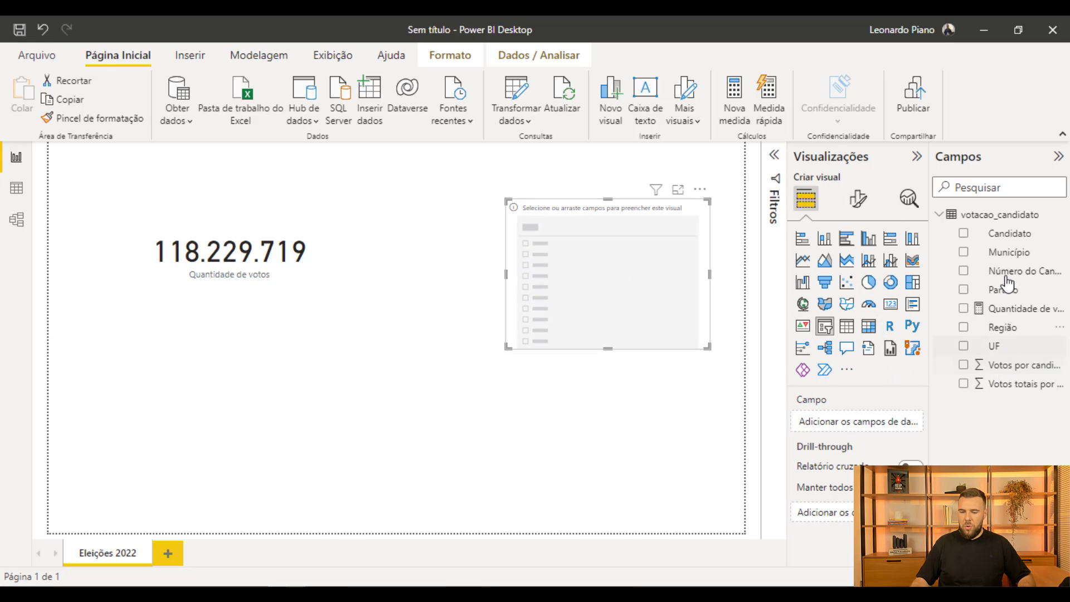
left_click_drag(1010, 234, 607, 399)
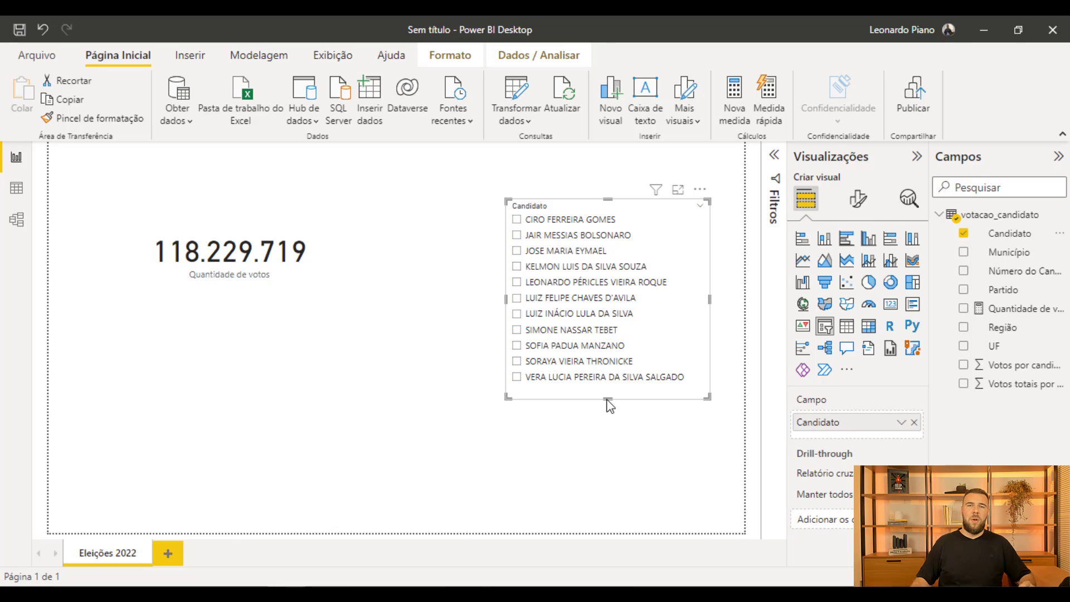
Review the Quantidade de votos measure and its source table, and filter the report by candidate JAIR MESSIAS BOLSONARO with the slicer.
left_click(241, 216)
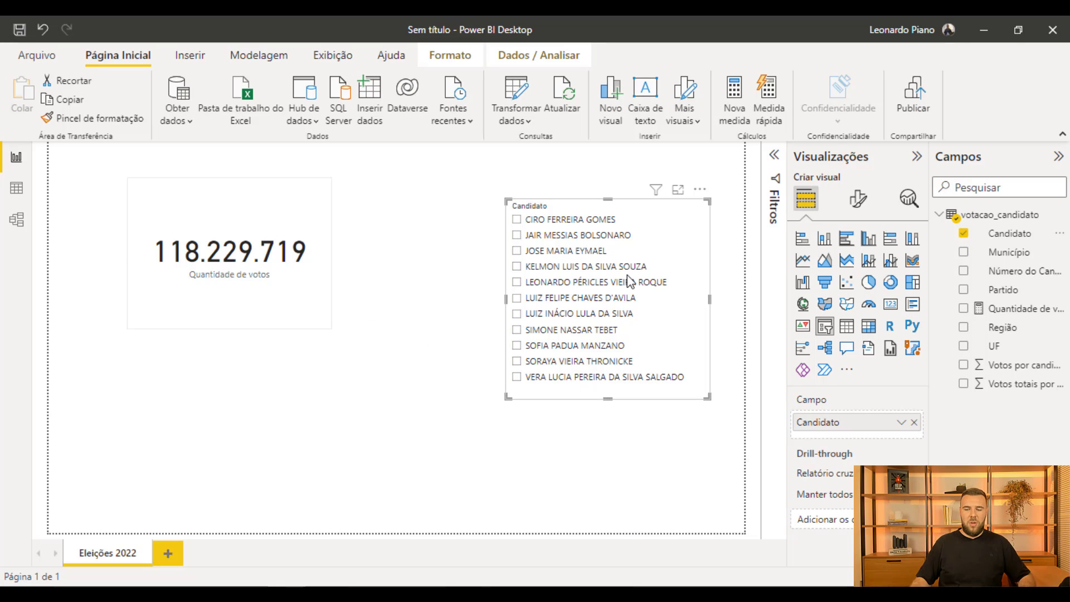
left_click(1007, 310)
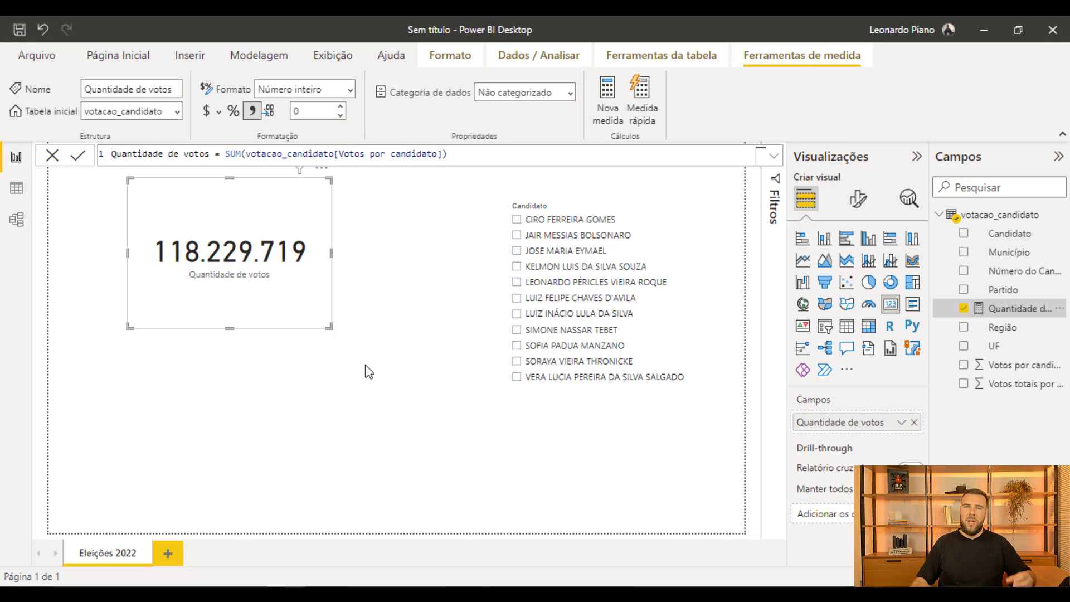
left_click(16, 188)
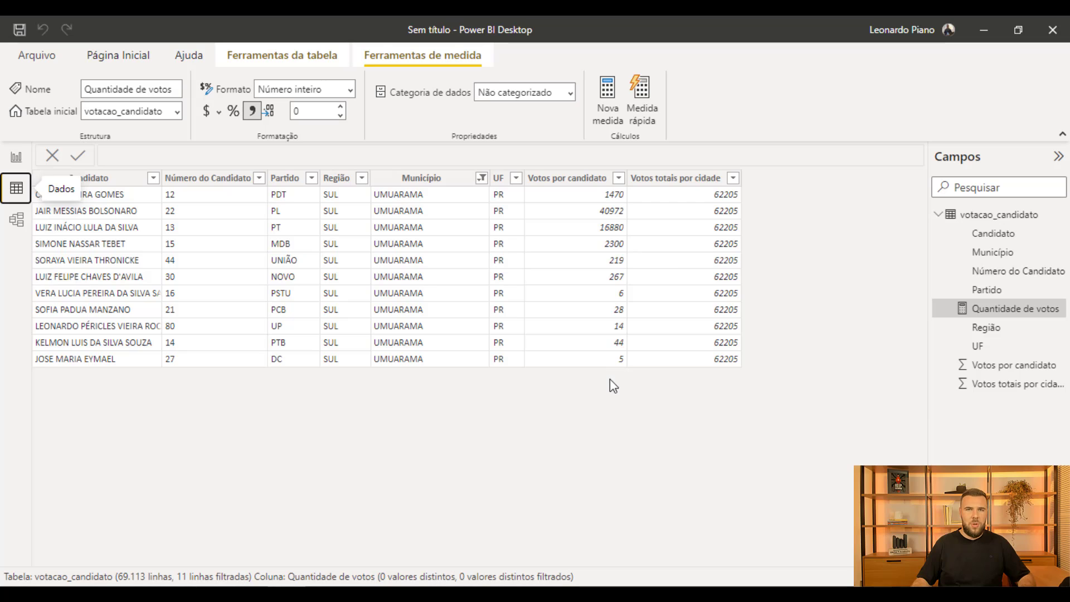
left_click(16, 158)
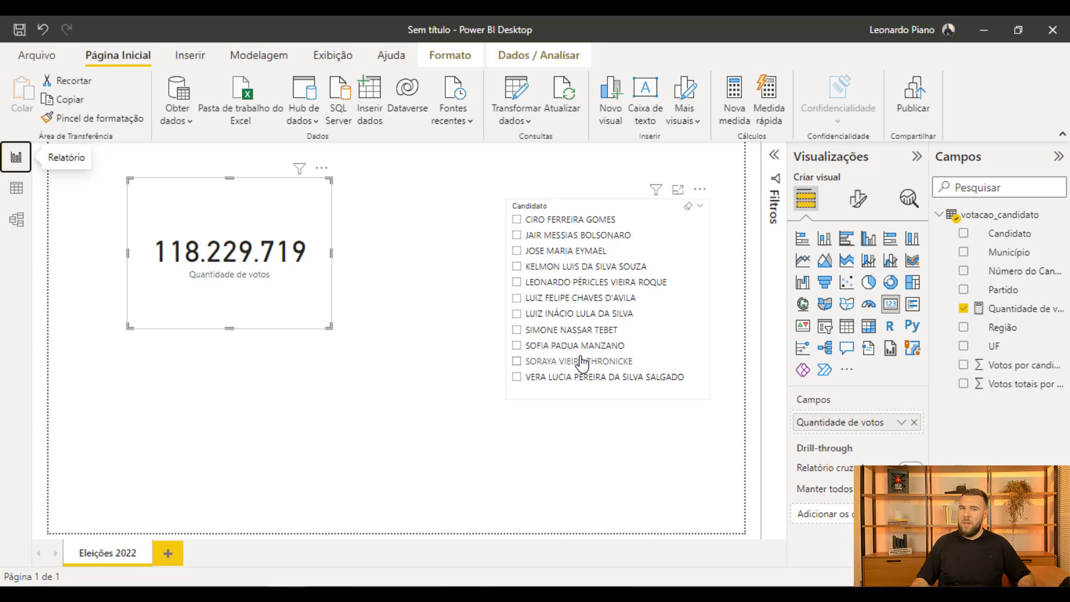
left_click(521, 235)
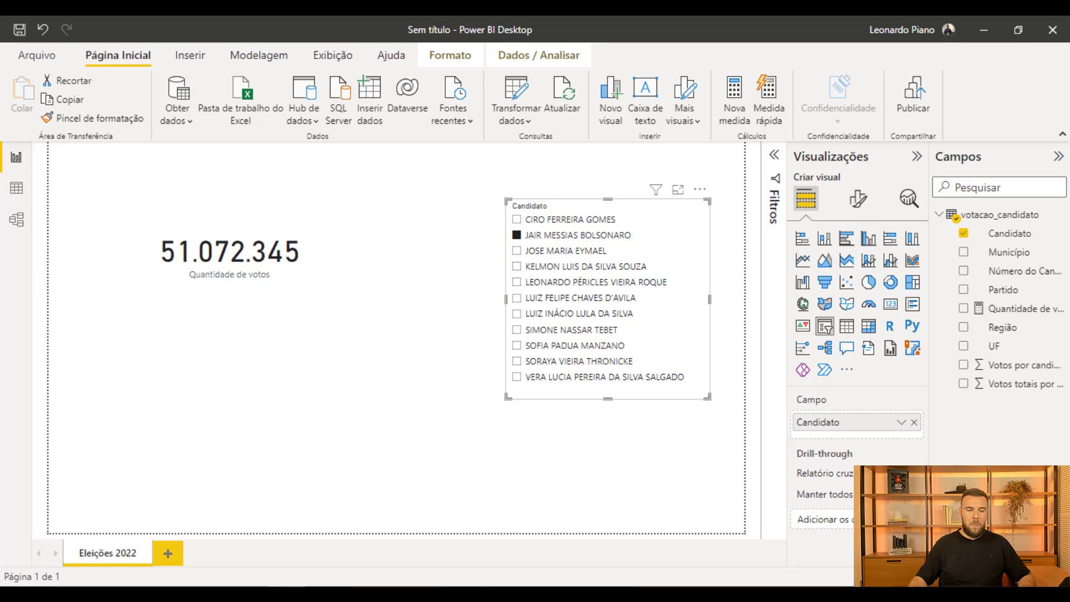
Check the rows of the votacao_candidato table in the data view, return to the report and clear the JAIR MESSIAS BOLSONARO slicer selection.
left_click(17, 189)
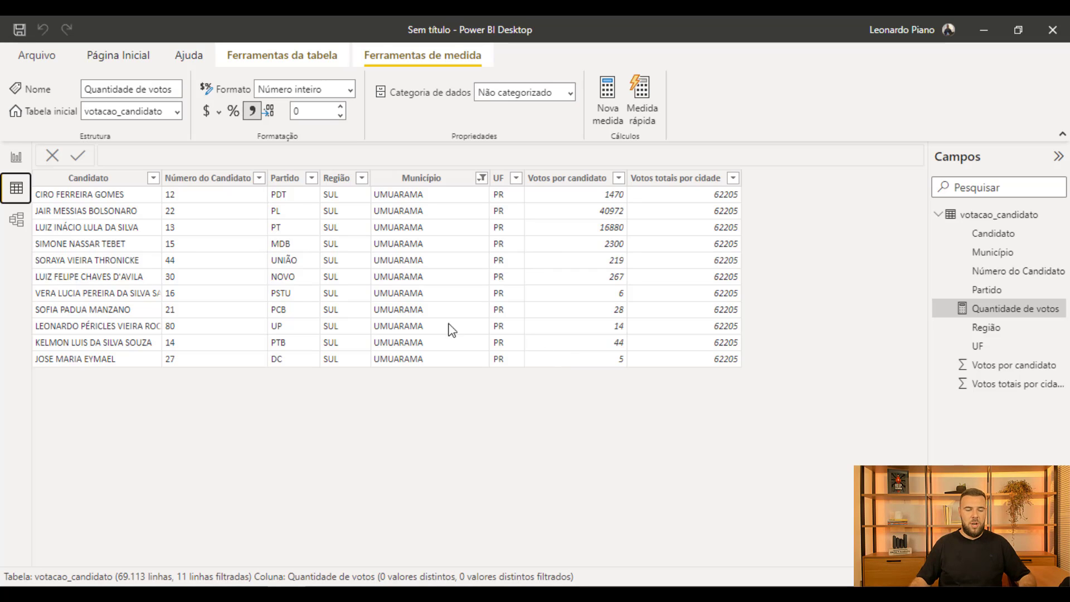
left_click(16, 156)
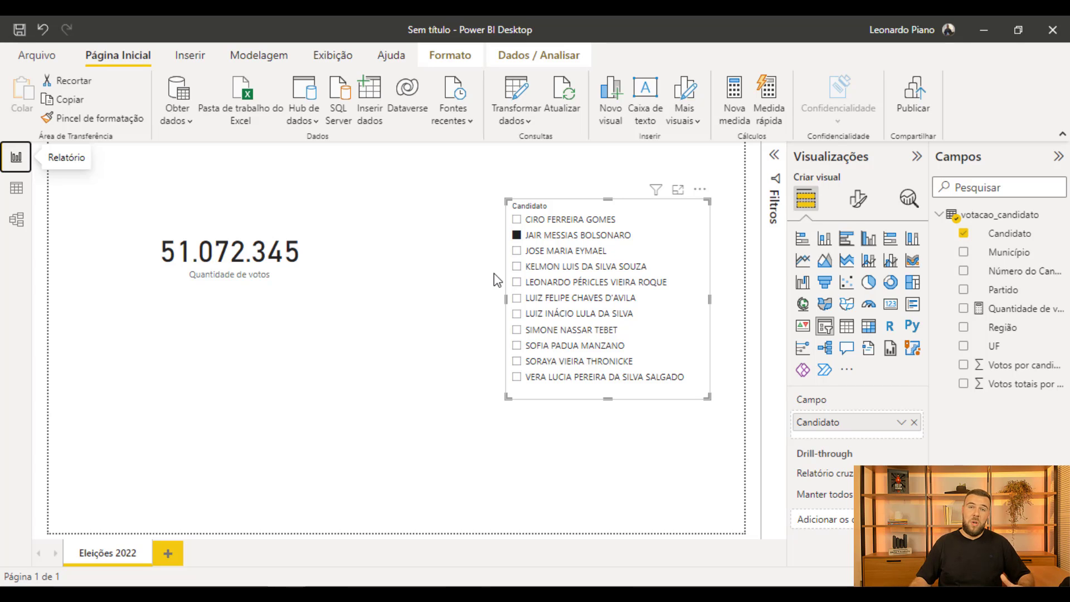
left_click(516, 235)
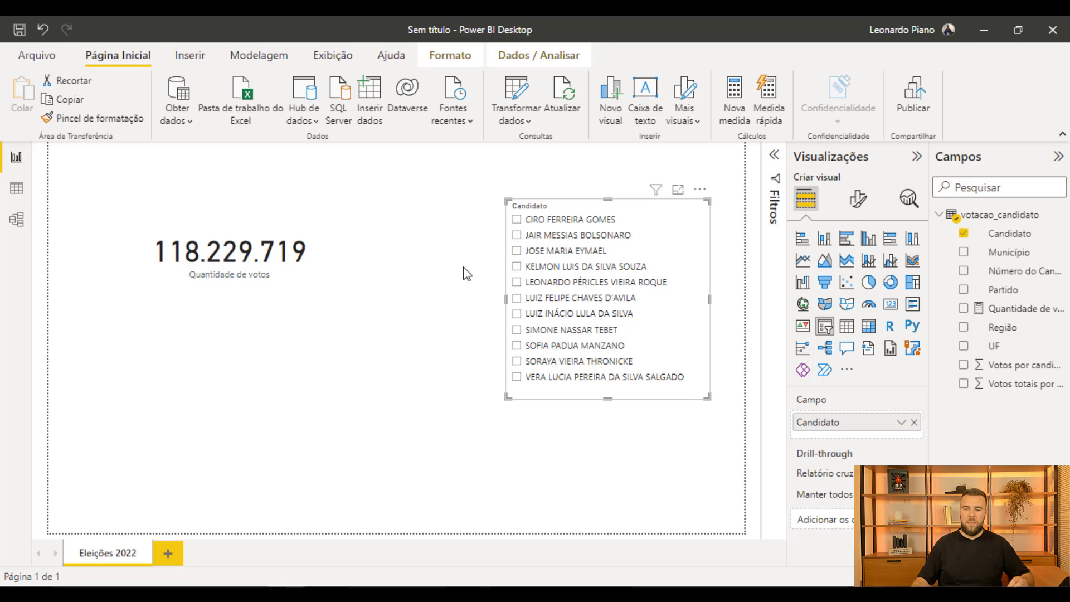
Create a new measure in the votacao_candidato table and name it Quantidade absoluta de votos.
right_click(982, 218)
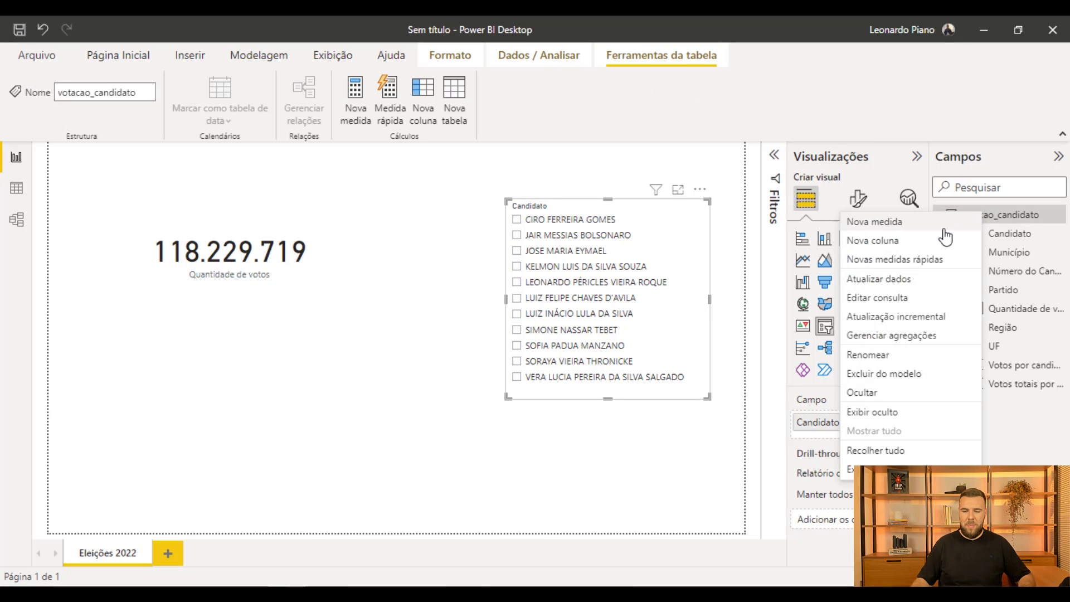
left_click(898, 224)
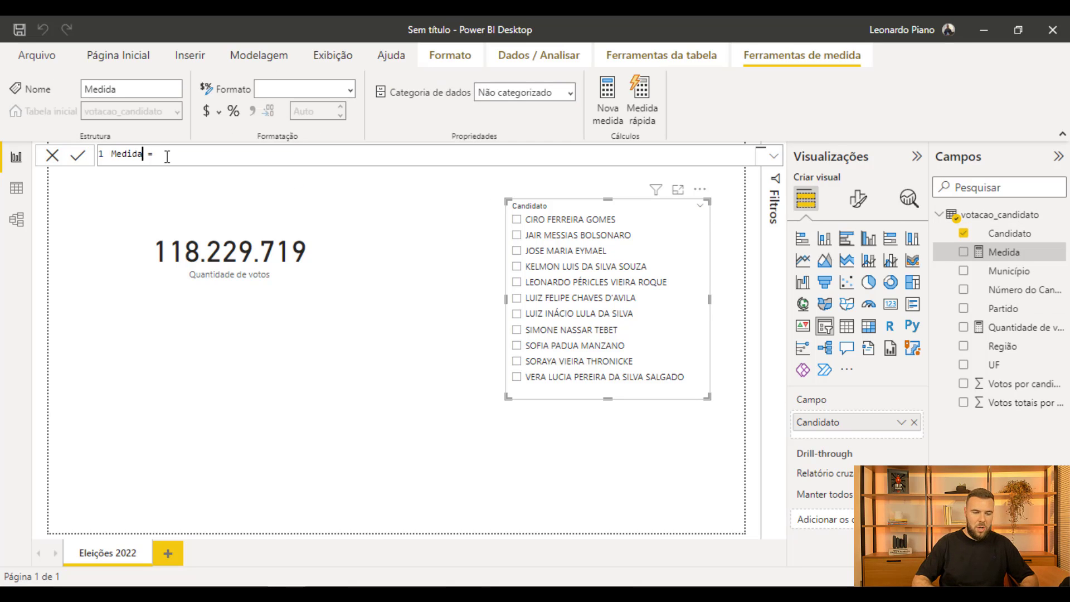
key("BackSpace")
key("BackSpace")
key("BackSpace")
key("BackSpace")
key("BackSpace")
key("BackSpace")
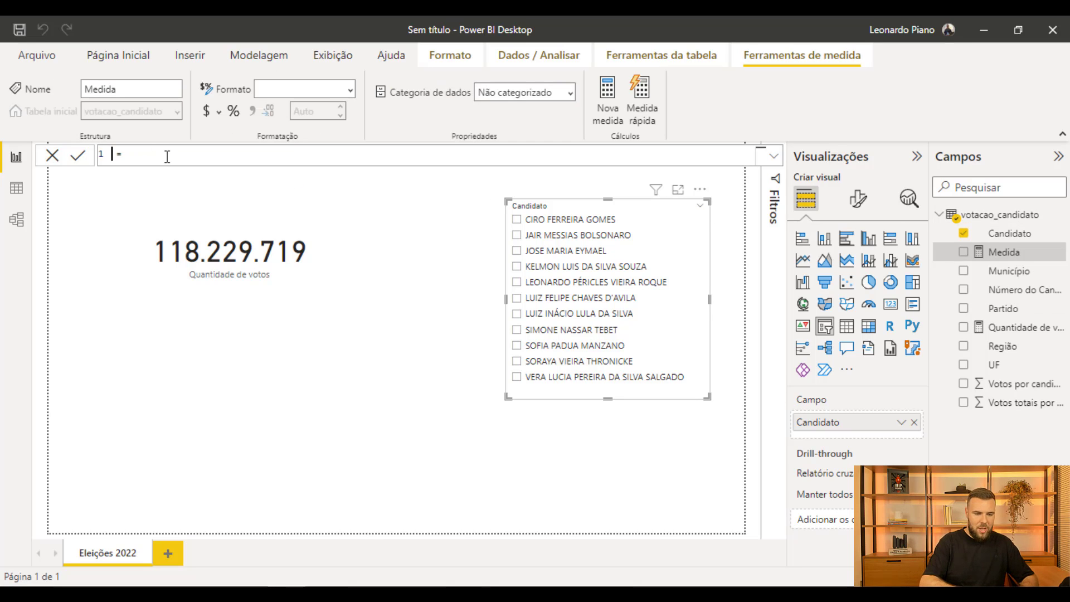
key("Caps_Lock")
type("QU")
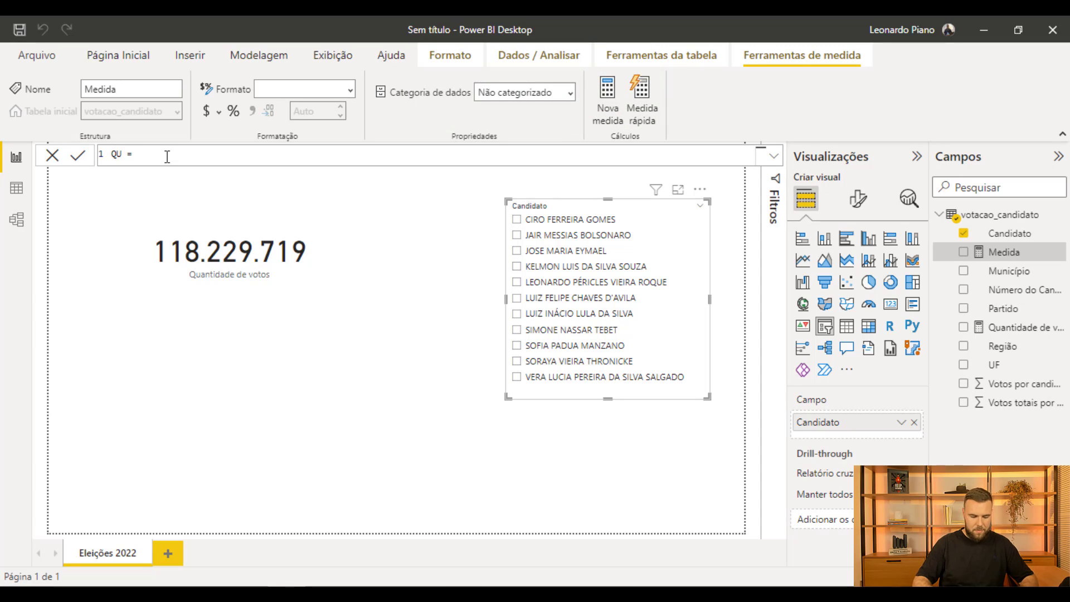
key("BackSpace")
key("Caps_Lock")
type("uantidade d")
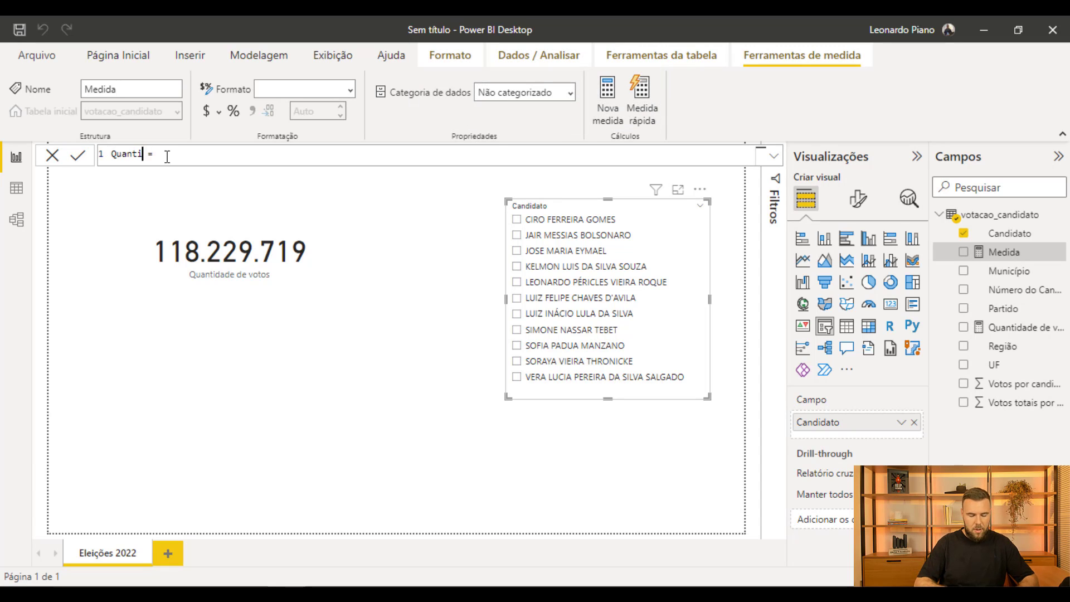
type("bsolu")
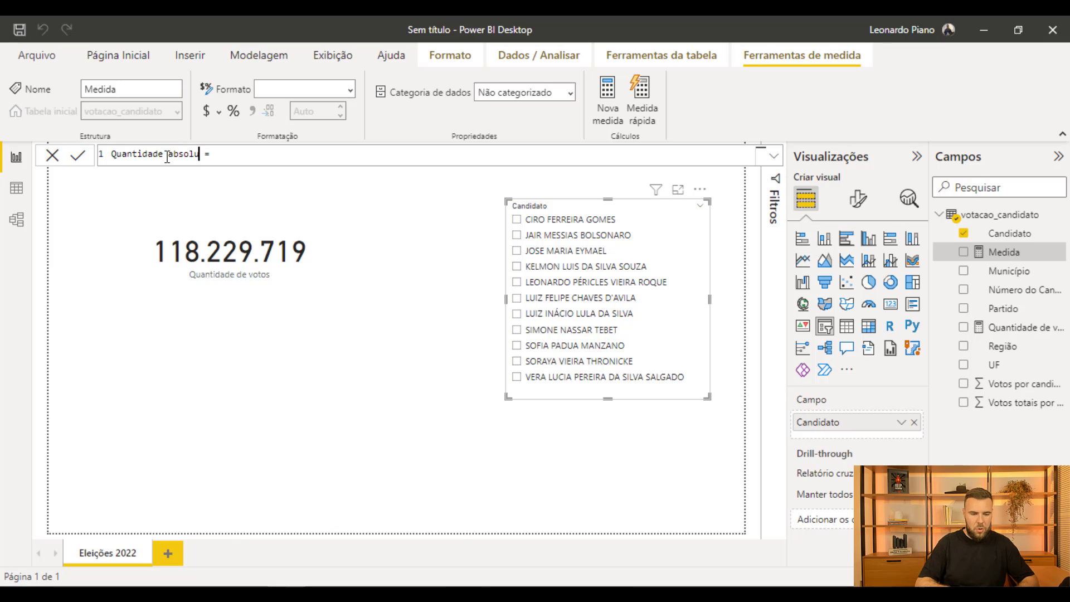
type("ta de votos")
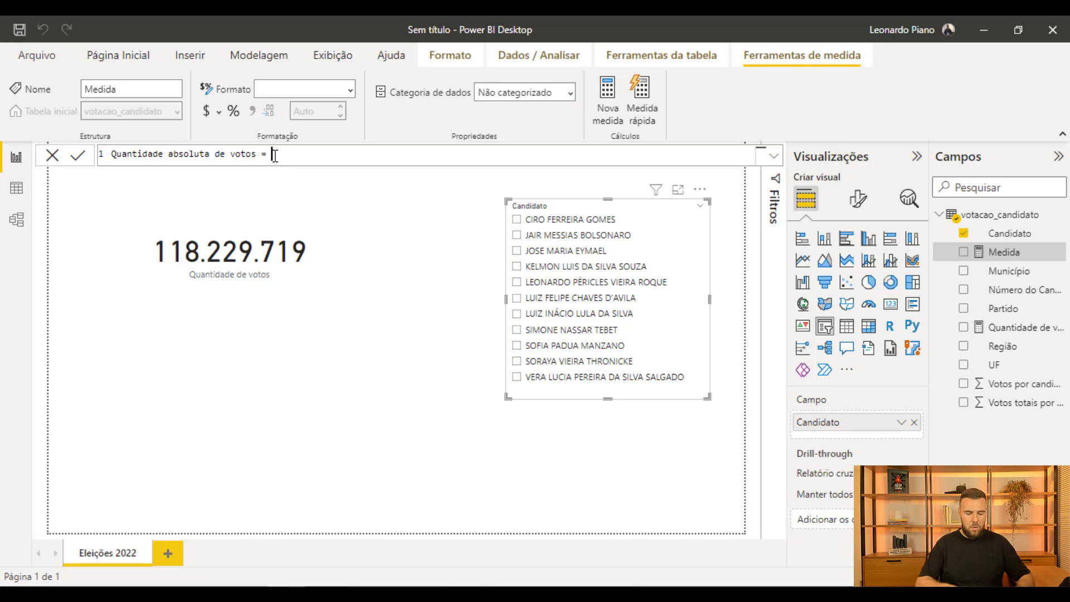
Begin the measure's formula with CALCULATE, using SUM(votacao_candidato[Votos por candidato]) as its expression.
type("cal")
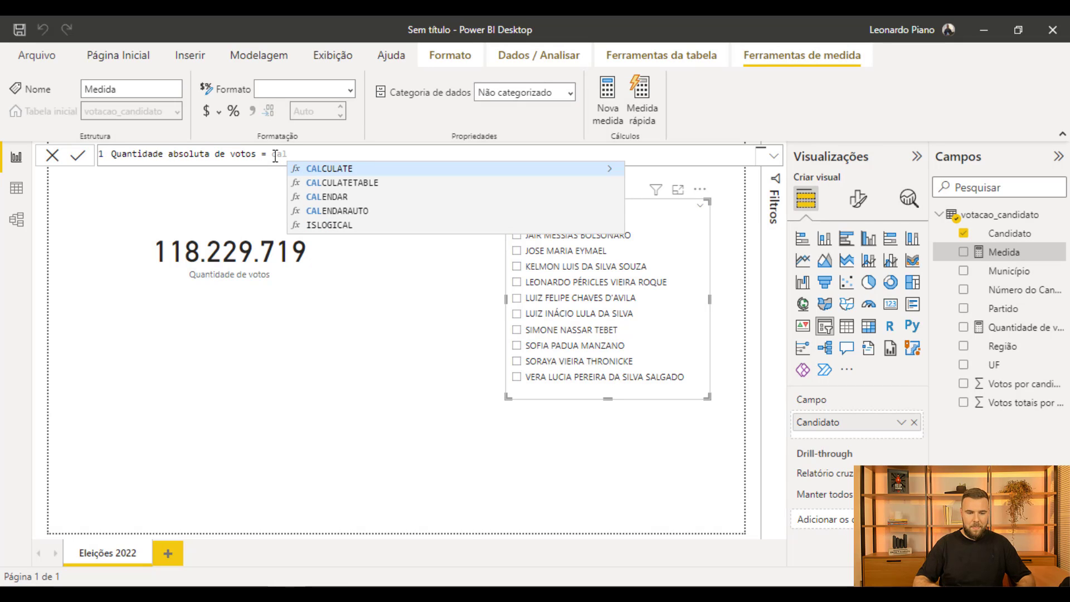
key("Tab")
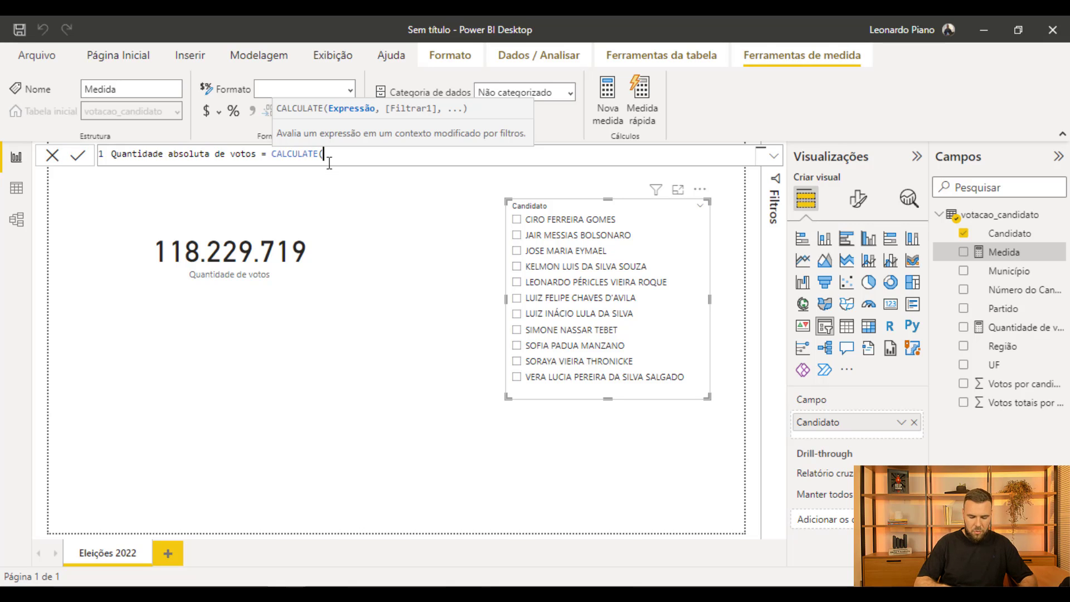
type("sum")
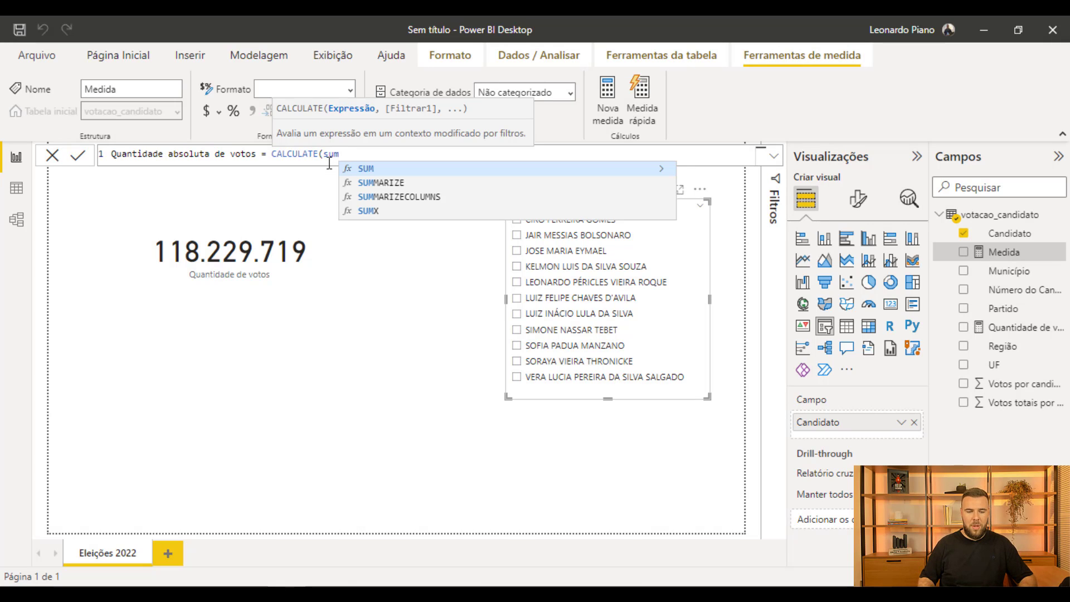
type("(")
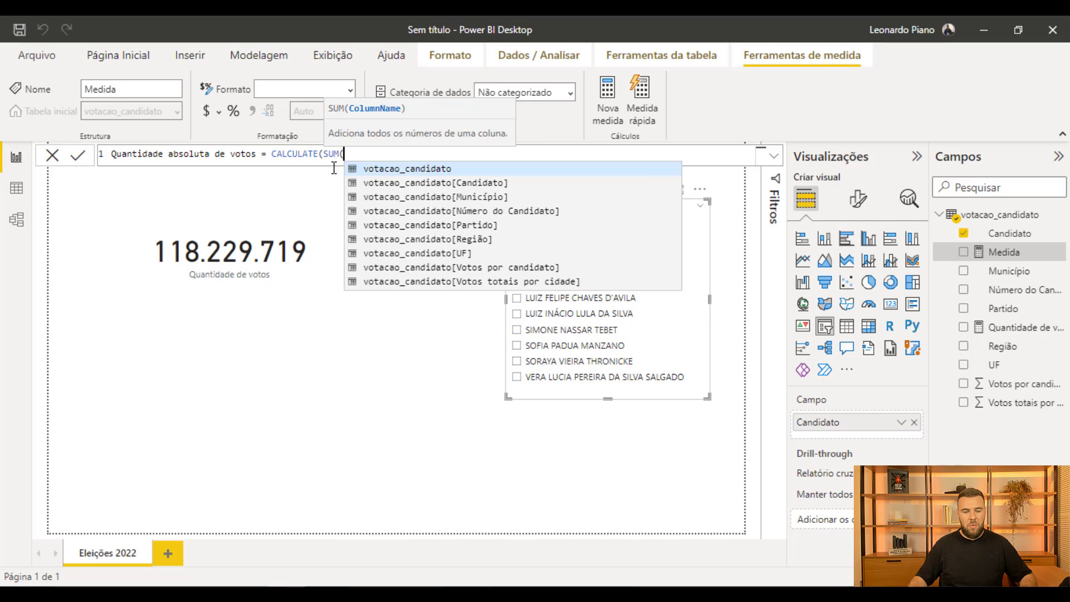
left_click(464, 270)
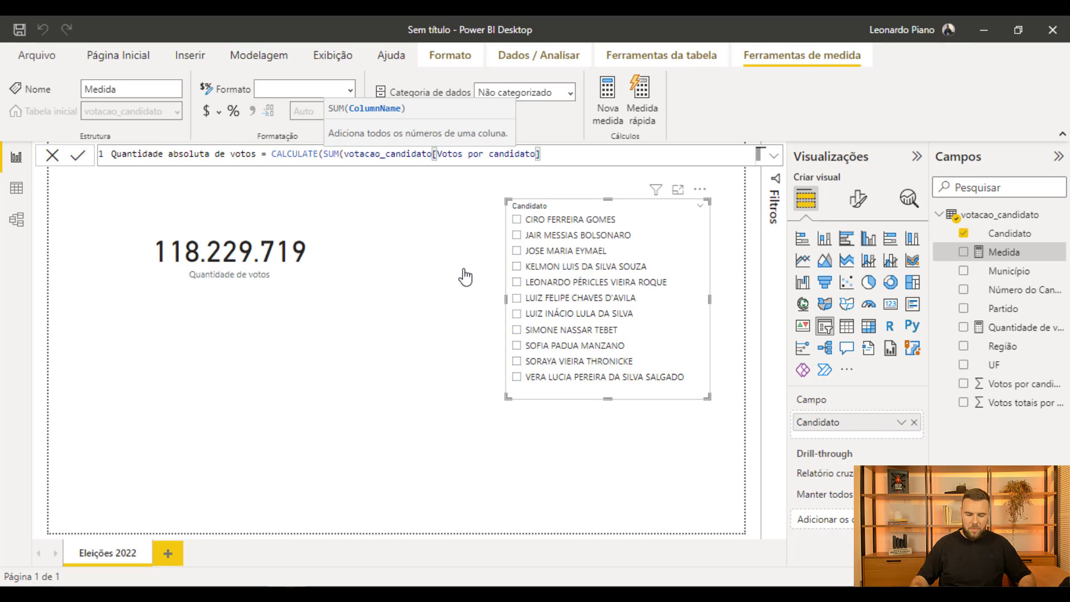
type(")")
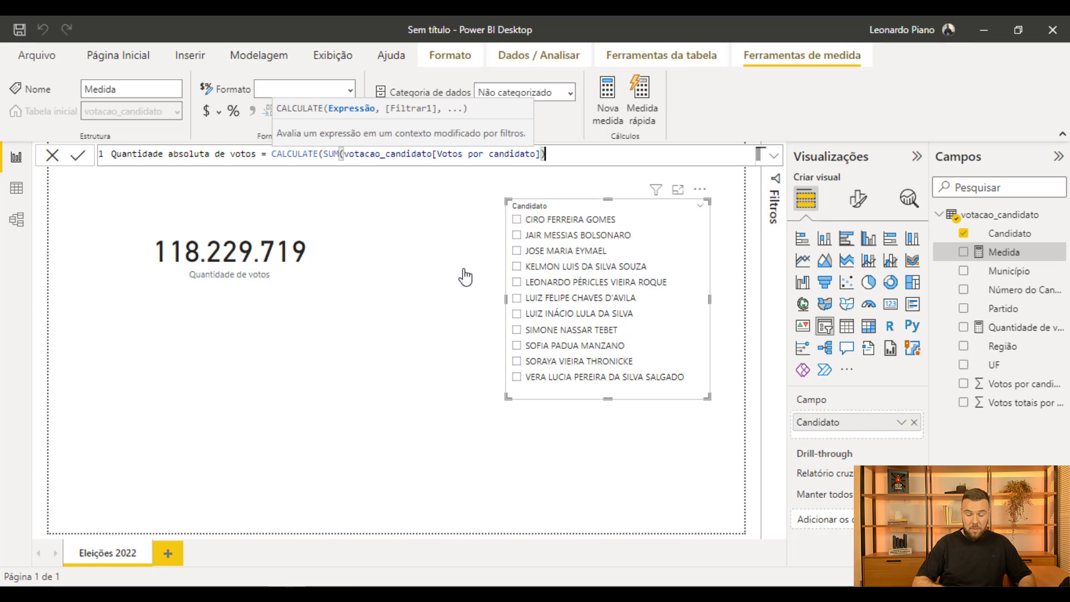
Add ALL(votacao_candidato) as the CALCULATE filter argument, close the formula and commit the measure.
type(",")
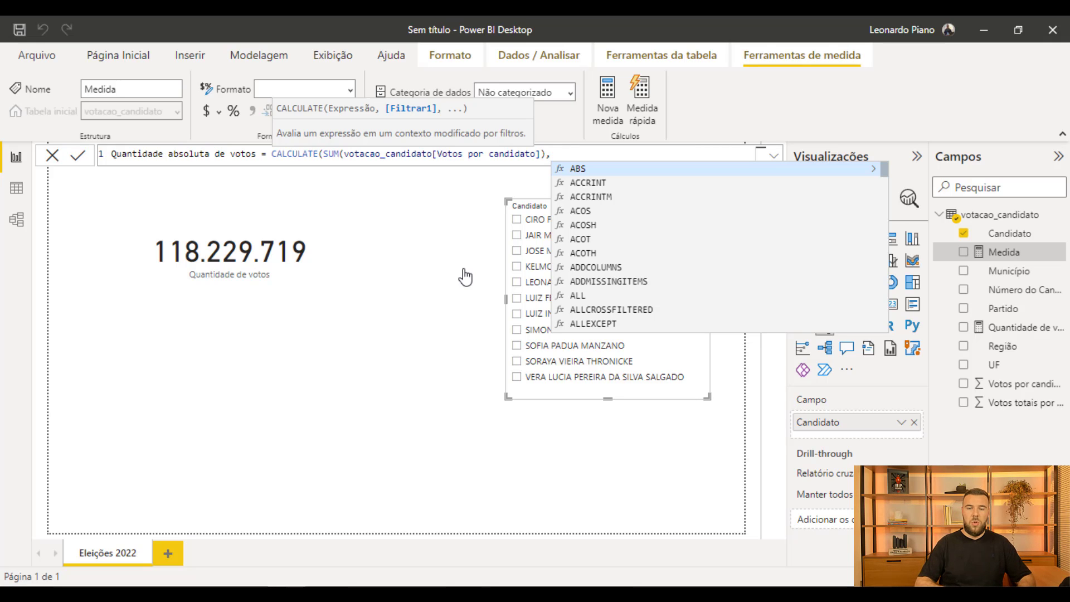
type("ALL(")
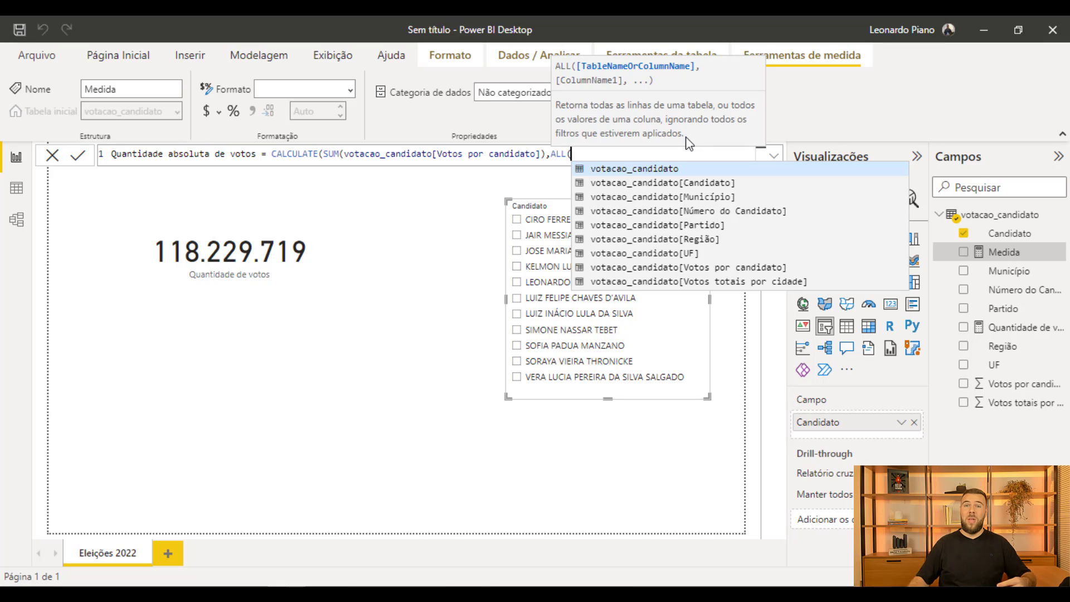
left_click(647, 167)
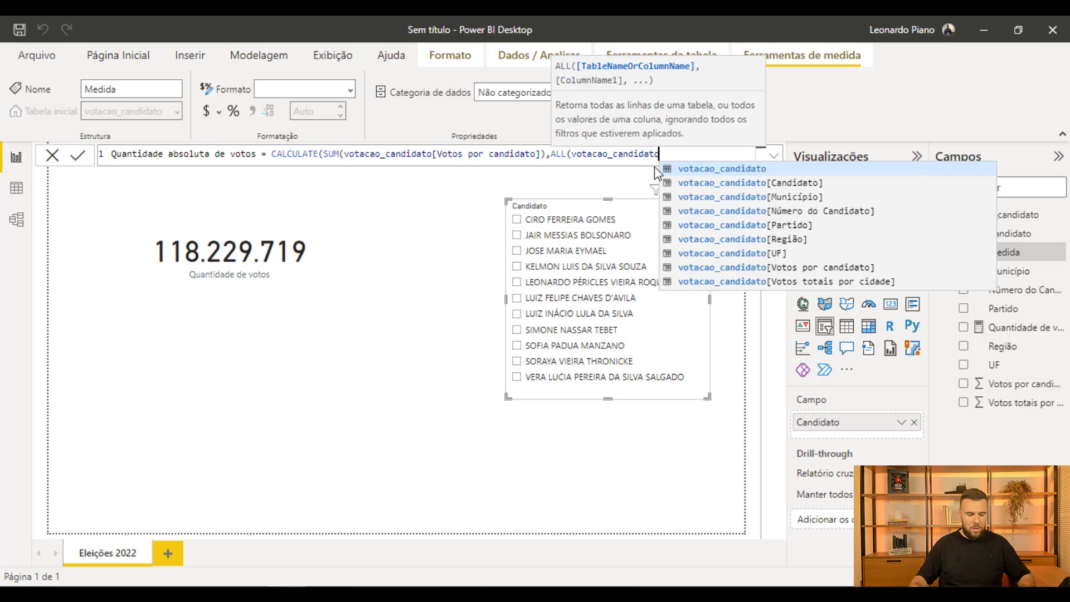
type(")")
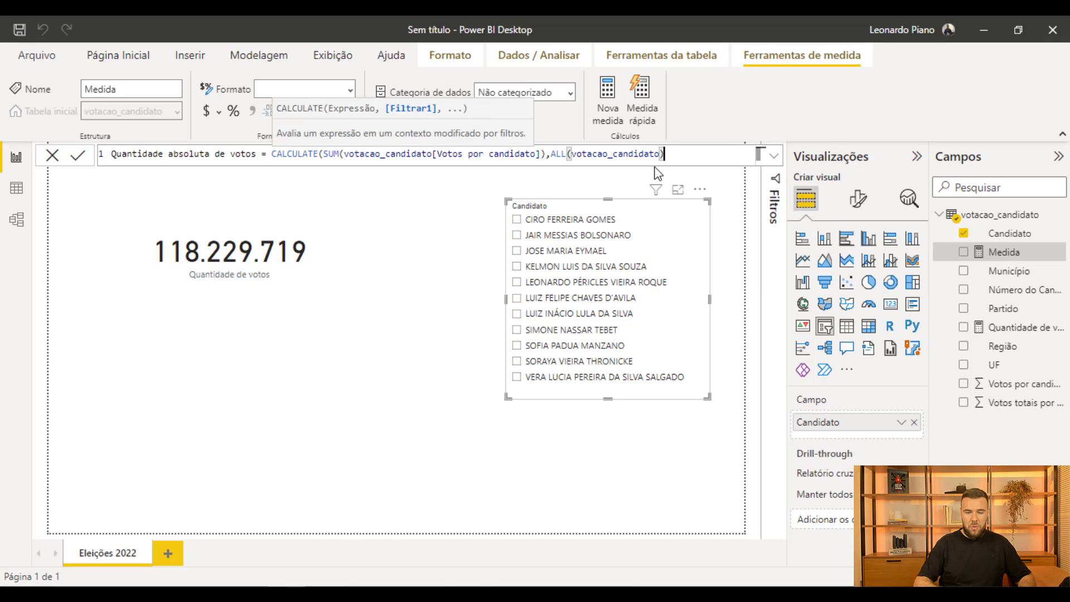
type(")")
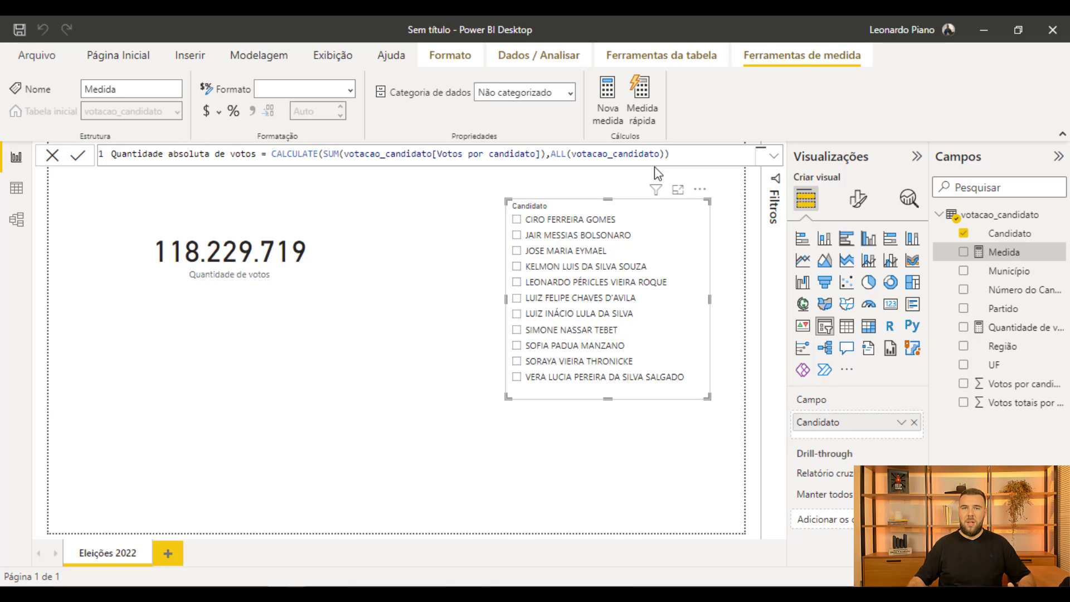
key("Return")
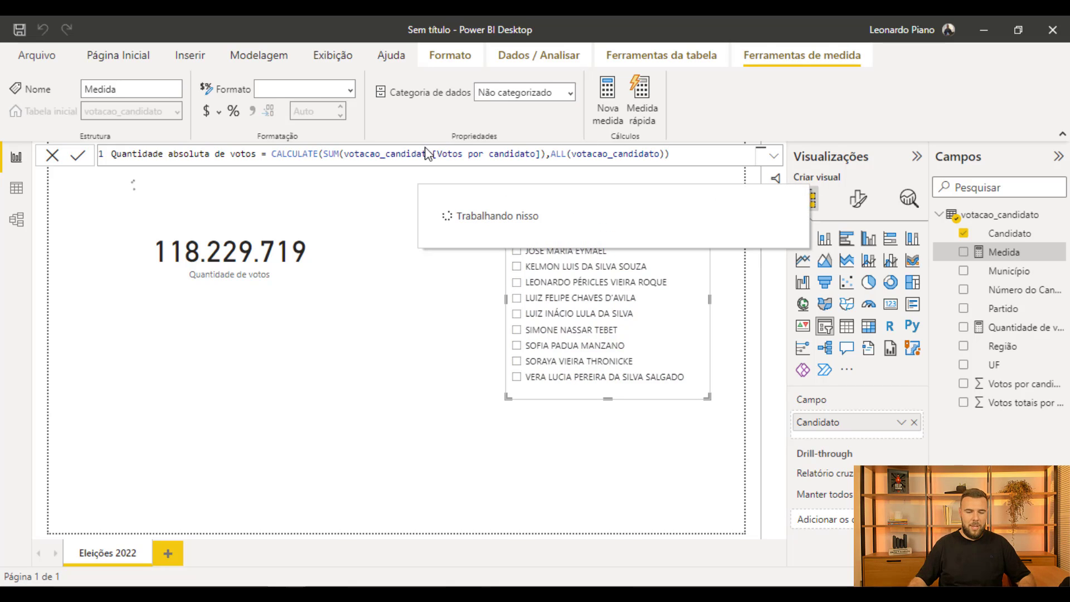
Duplicate the Quantidade de votos card, place the copy below the original and replace its field with Quantidade absoluta de votos.
left_click(292, 289)
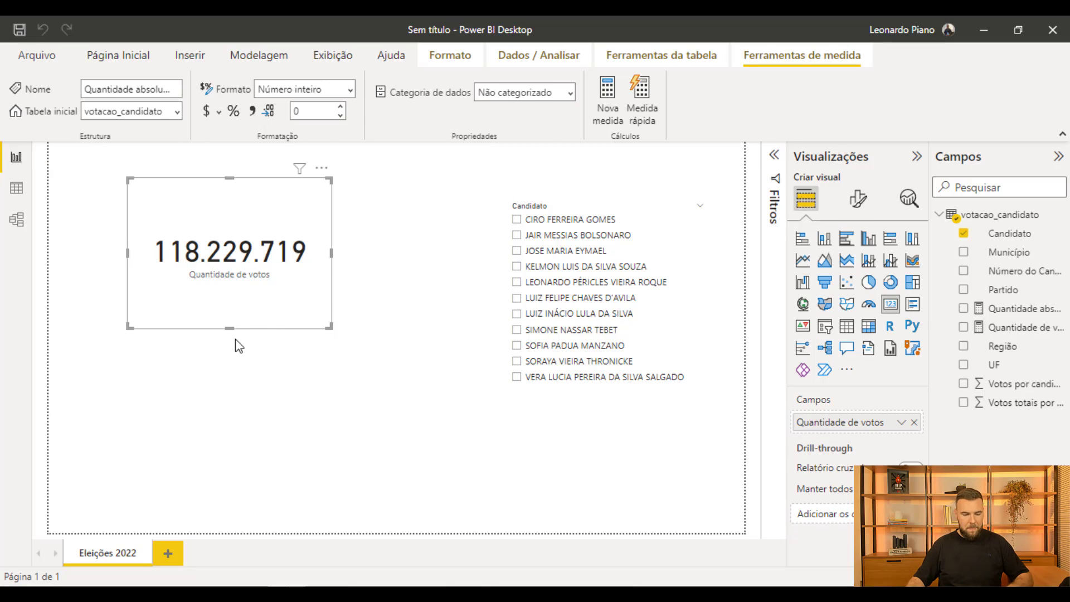
left_click(221, 359)
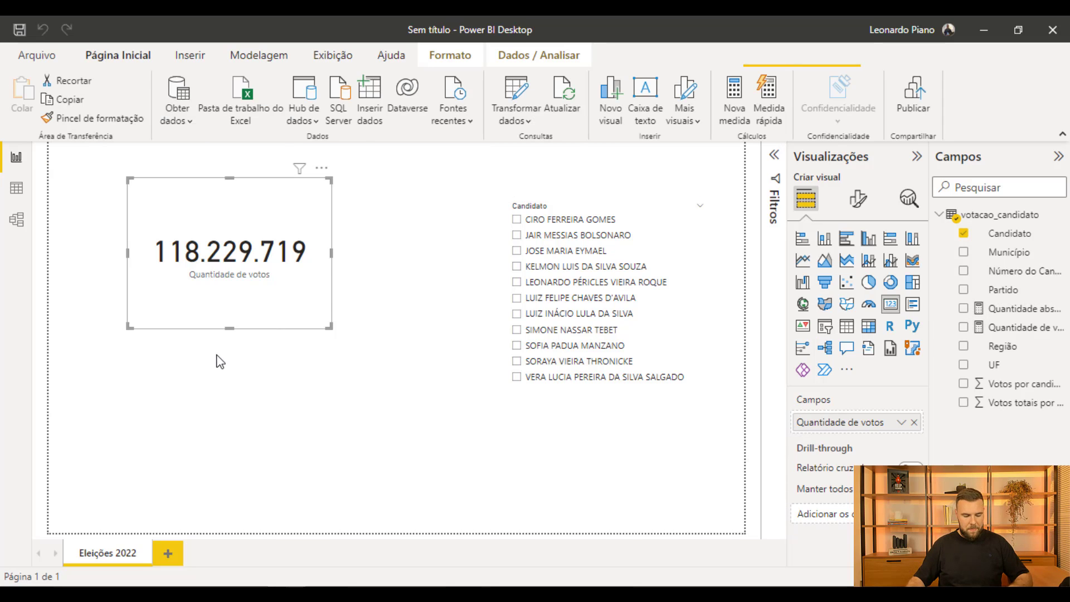
left_click(295, 288)
key("ctrl+c")
key("ctrl+v")
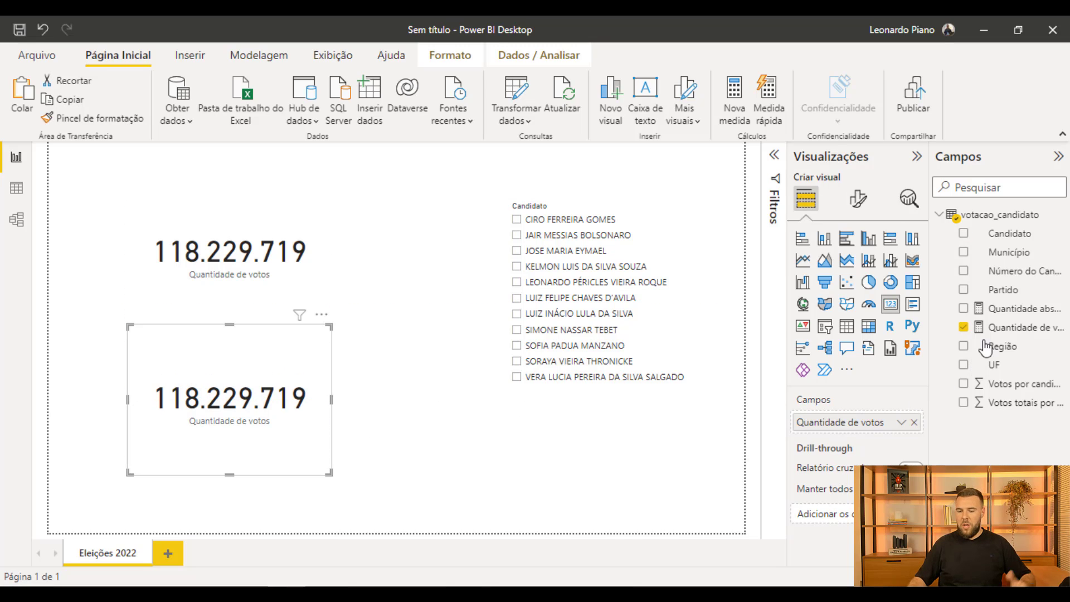
left_click_drag(1024, 313, 895, 426)
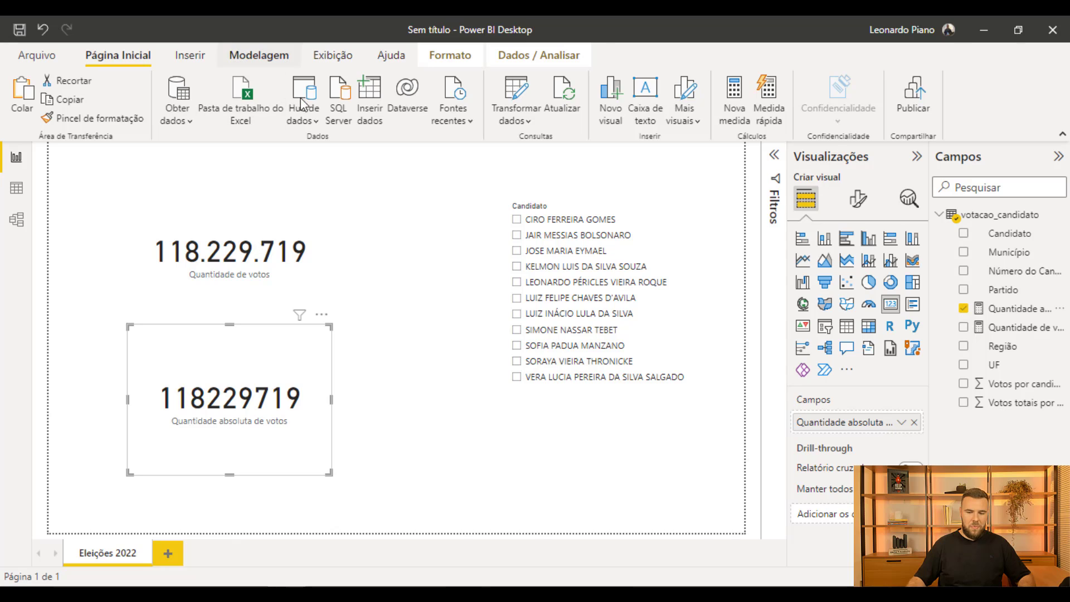
Apply the thousands separator to the Quantidade absoluta de votos measure and filter the report by CIRO FERREIRA GOMES with the slicer.
left_click(1017, 313)
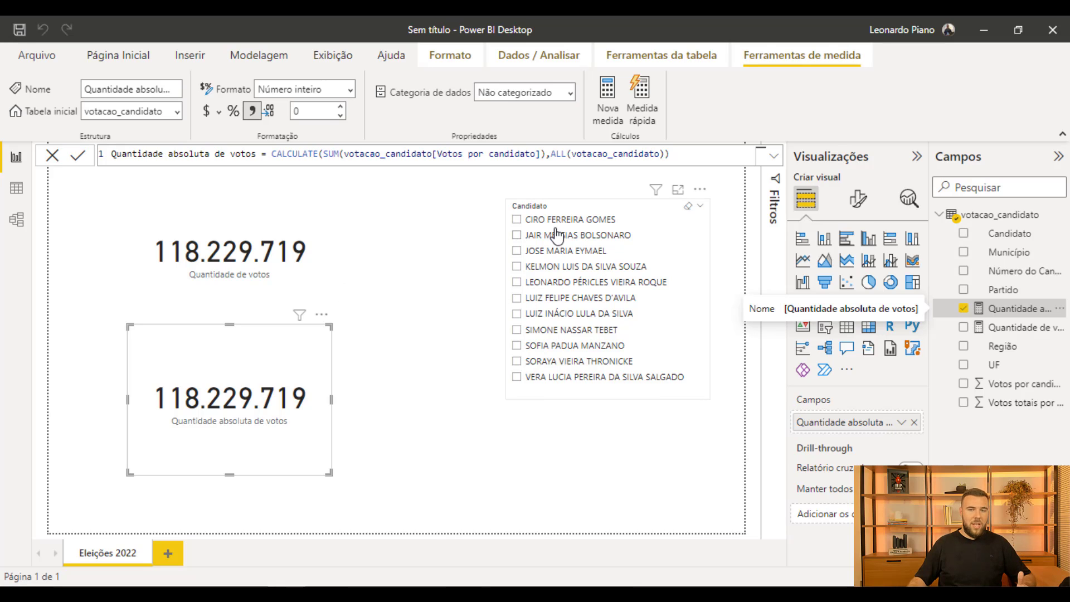
left_click(518, 225)
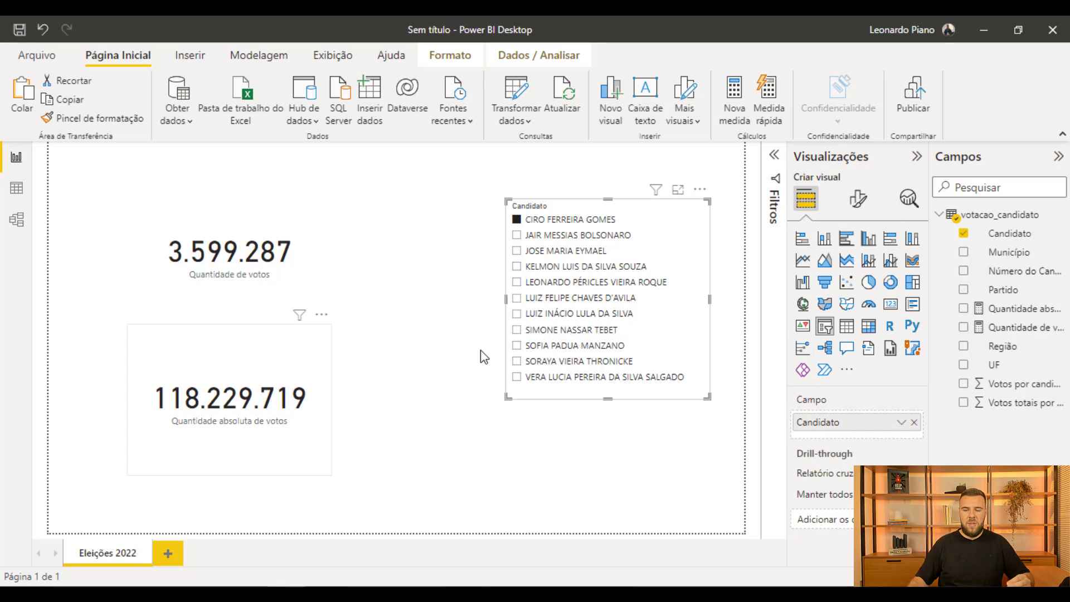
Create another measure in the votacao_candidato table and name it % de votos.
left_click(983, 219)
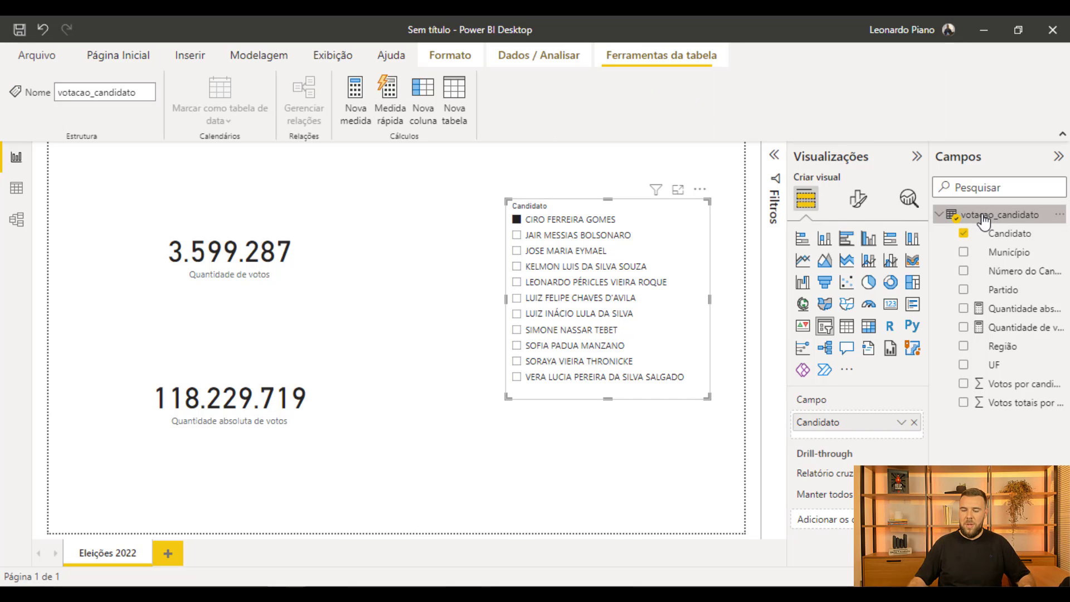
right_click(984, 216)
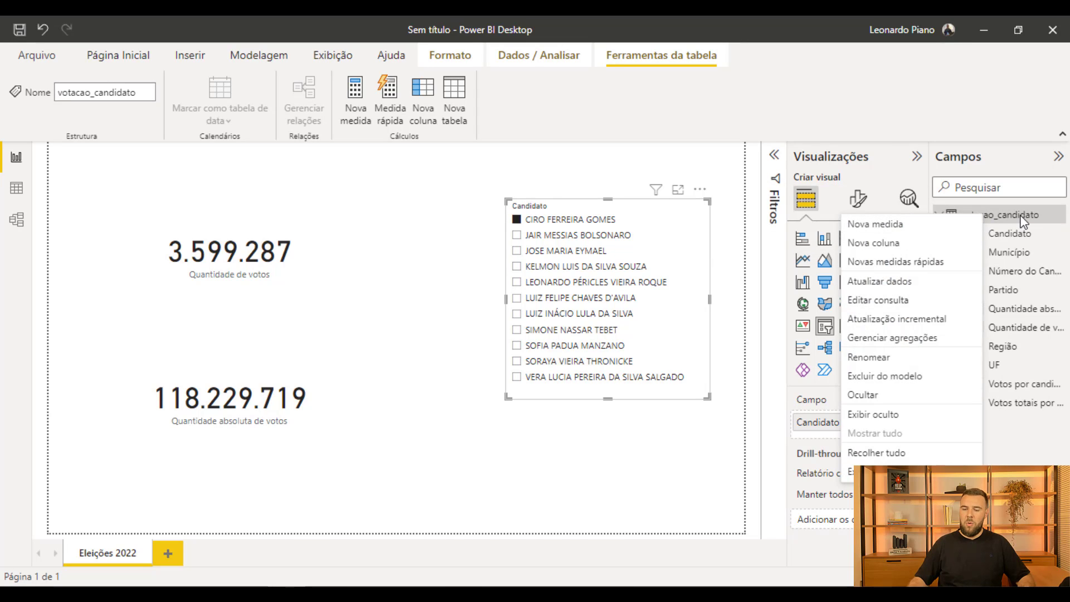
left_click(936, 228)
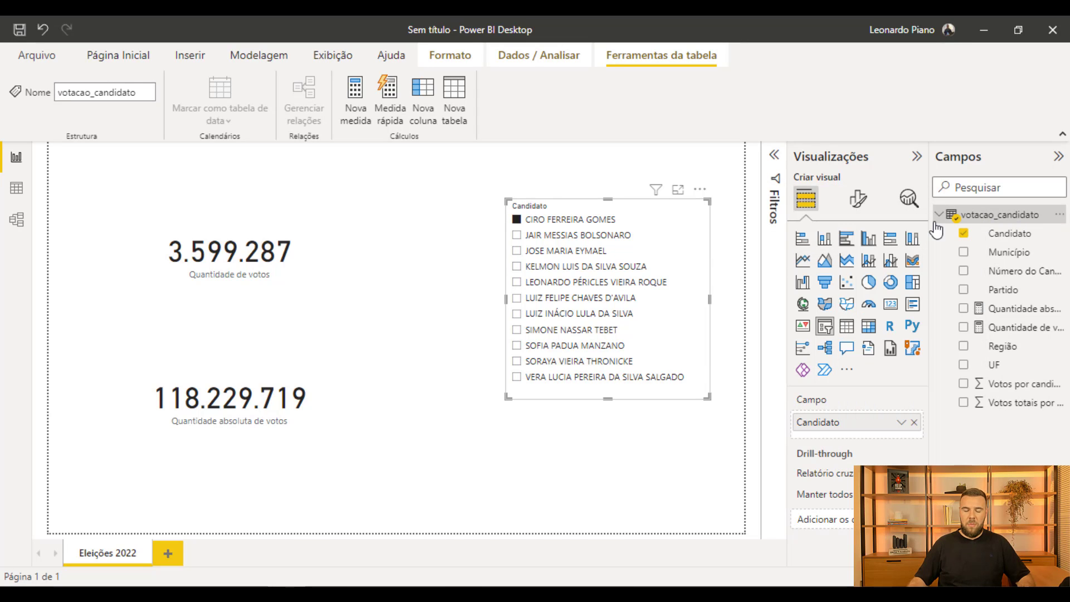
key("BackSpace")
key("BackSpace")
key("BackSpace")
key("BackSpace")
key("BackSpace")
key("BackSpace")
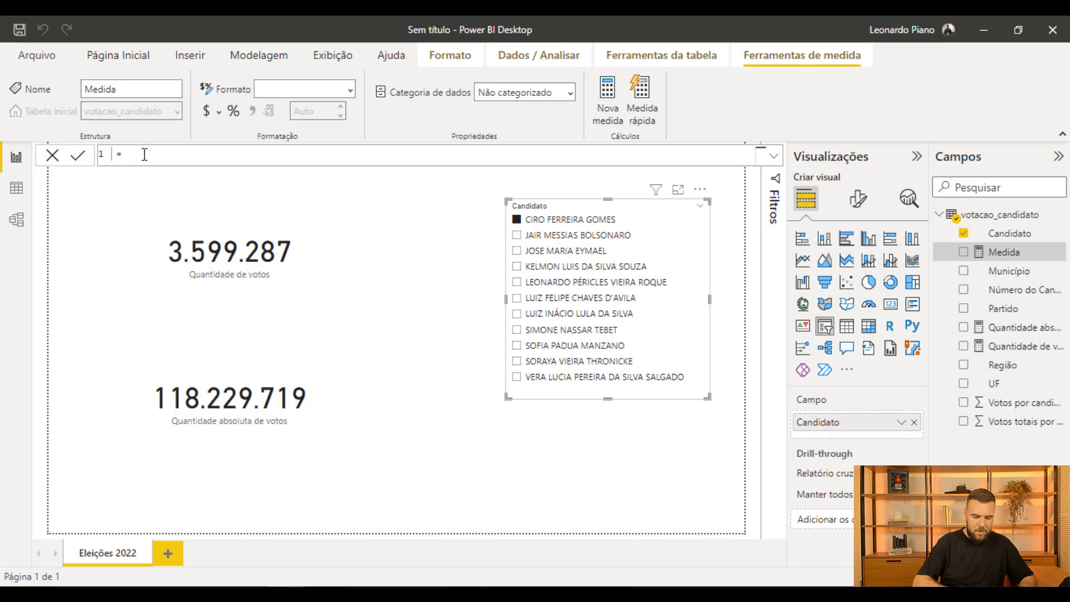
type("% de ")
type("votos")
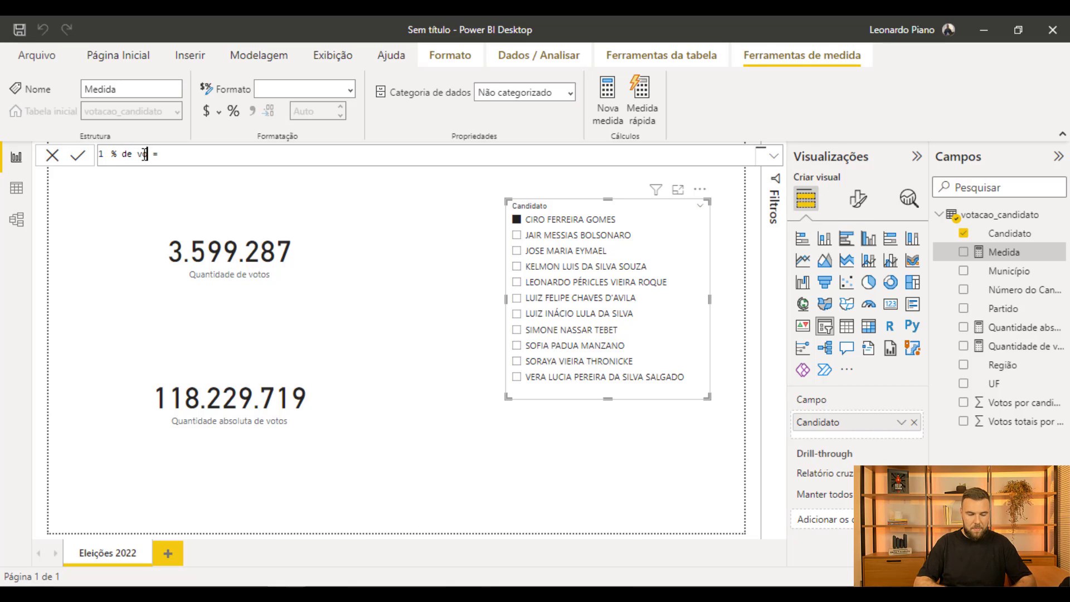
Start the % de votos formula with DIVIDE and use the Quantidade de votos measure as its numerator.
left_click(207, 160)
type("divi")
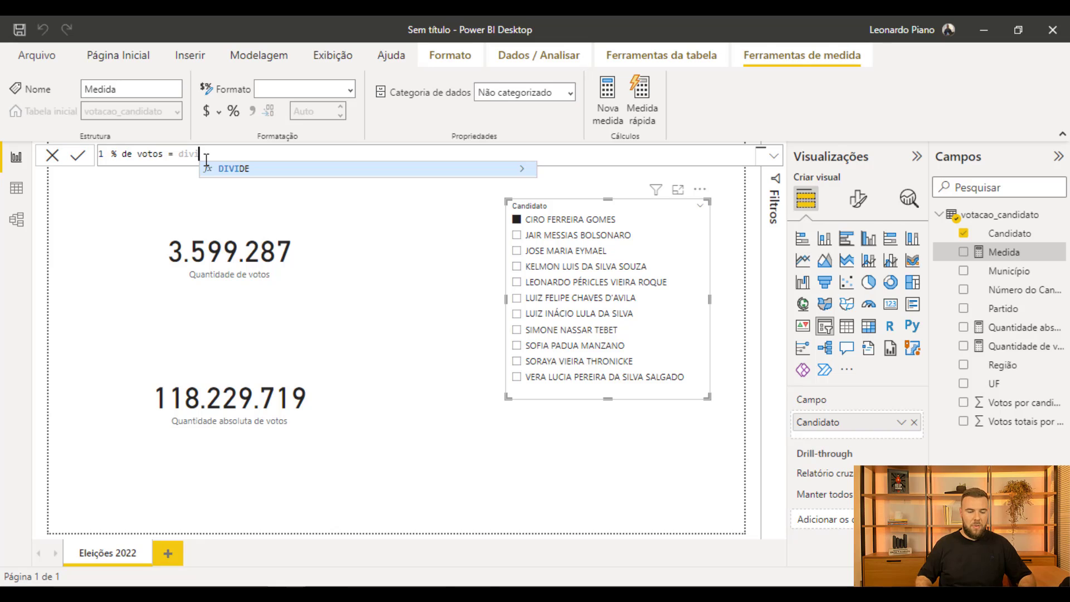
key("Tab")
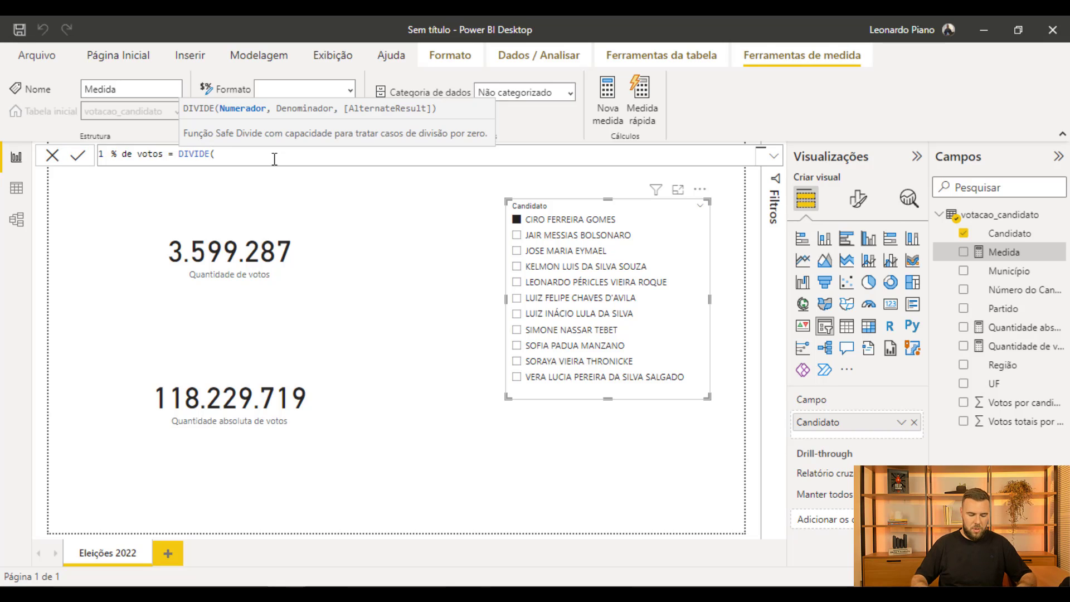
type("quan")
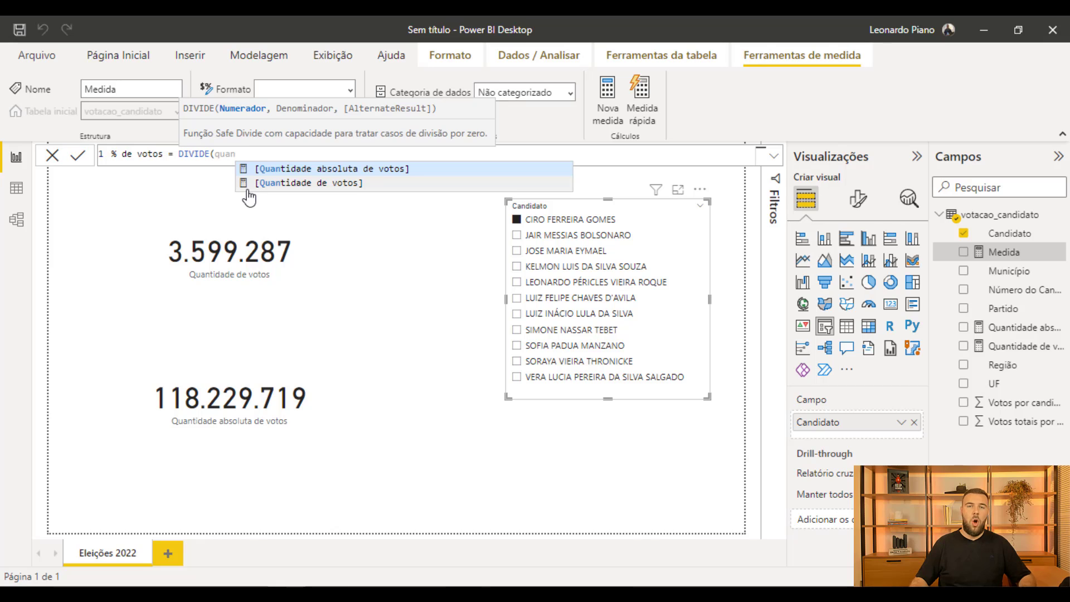
left_click(328, 184)
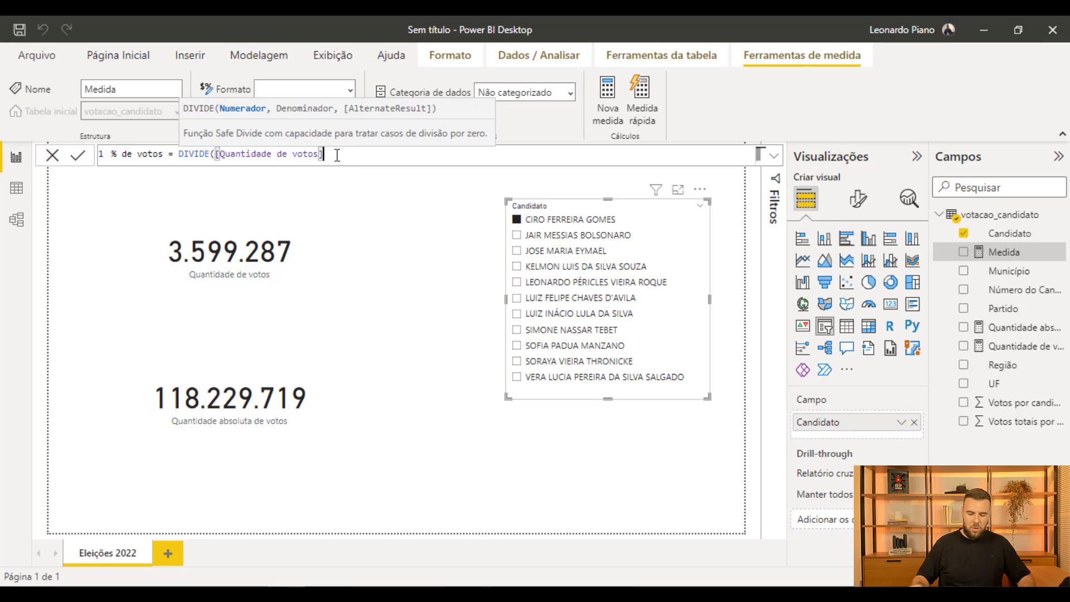
type(",")
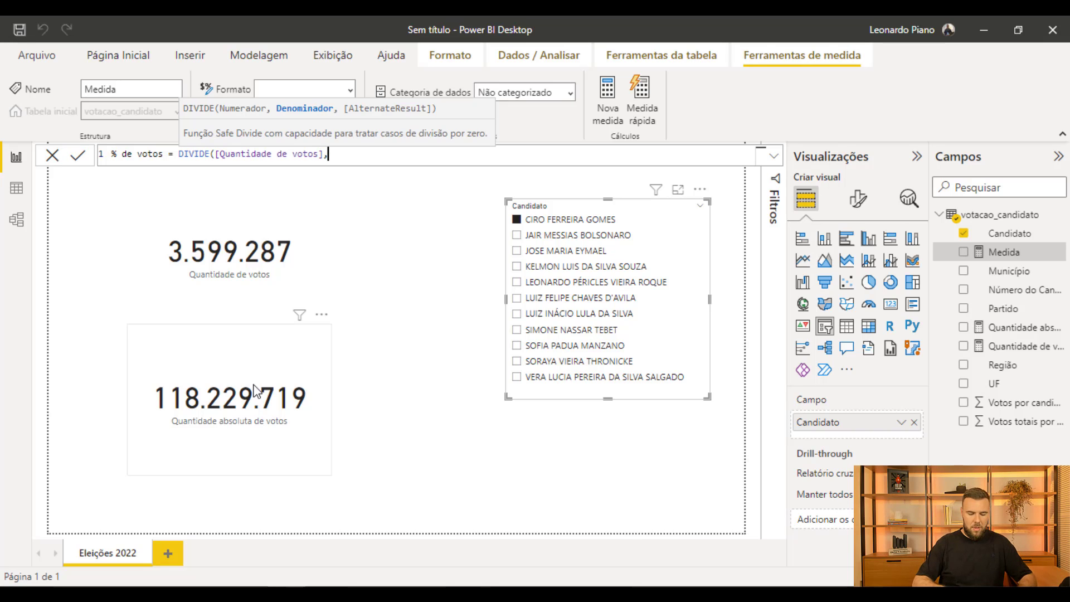
Complete the DIVIDE formula with [Quantidade absoluta de votos] as denominator and "Erro" as alternate result, and commit the measure.
type("quan")
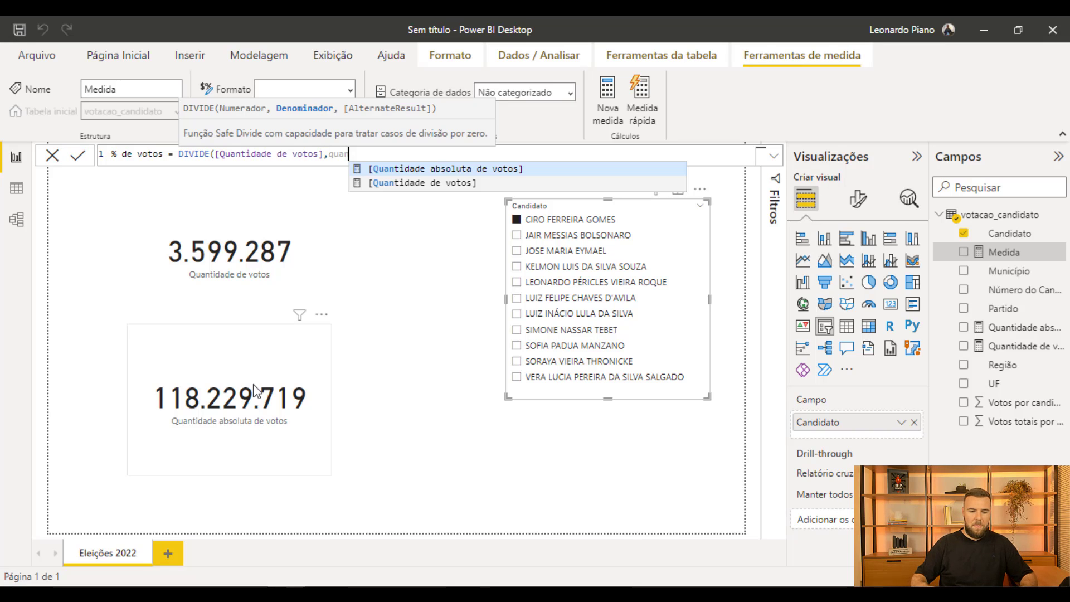
left_click(467, 169)
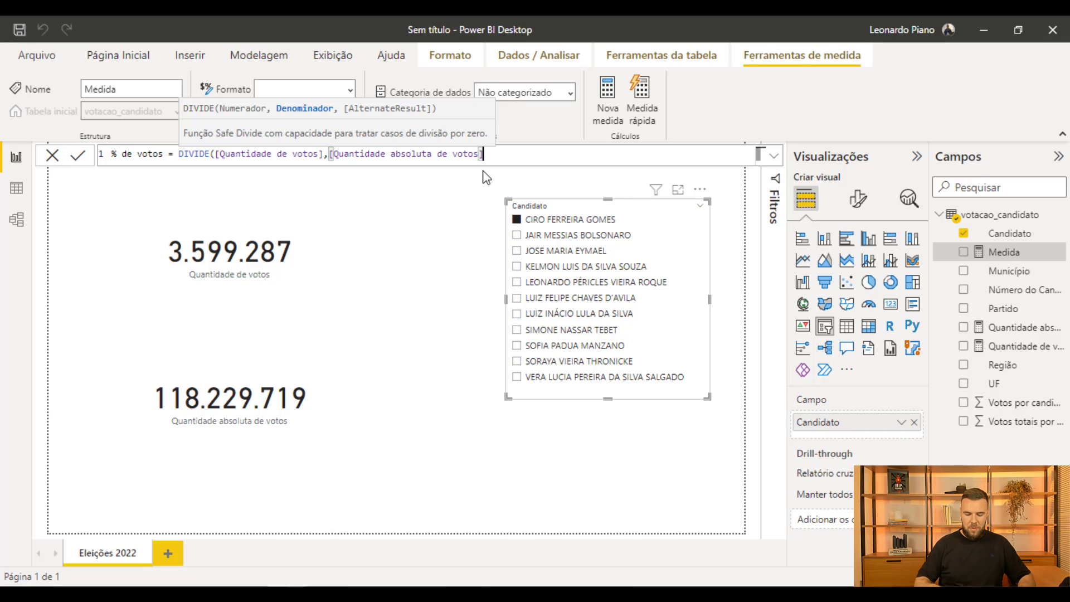
type(",")
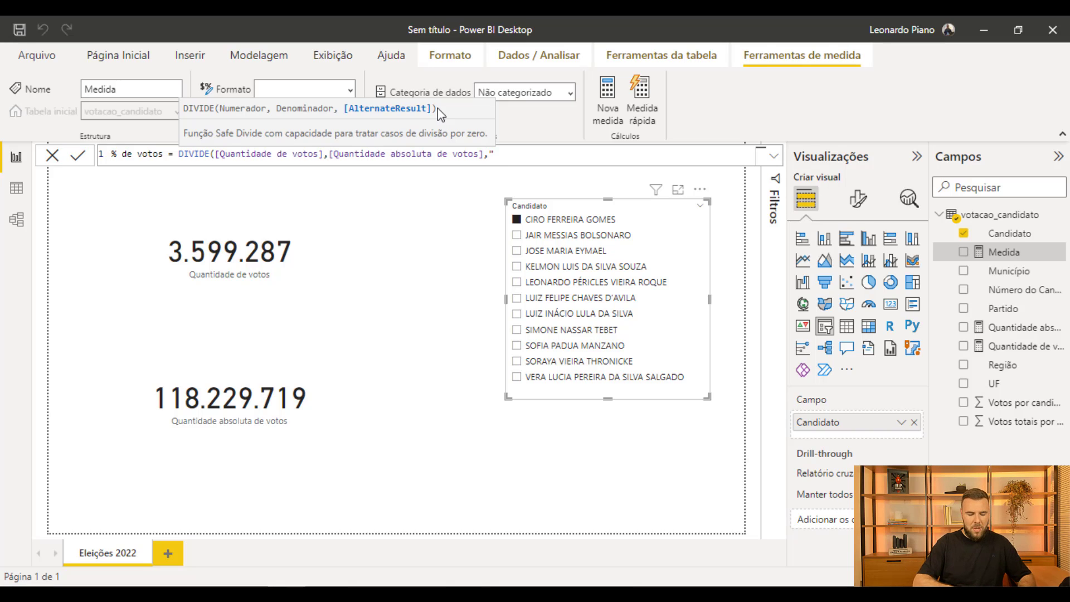
type("o")
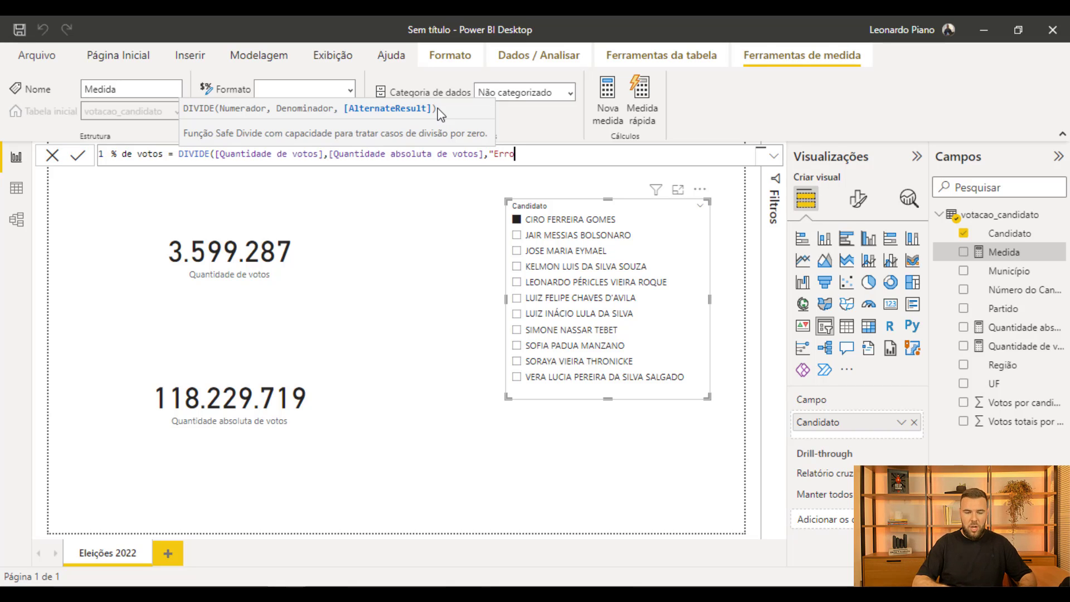
type("\")")
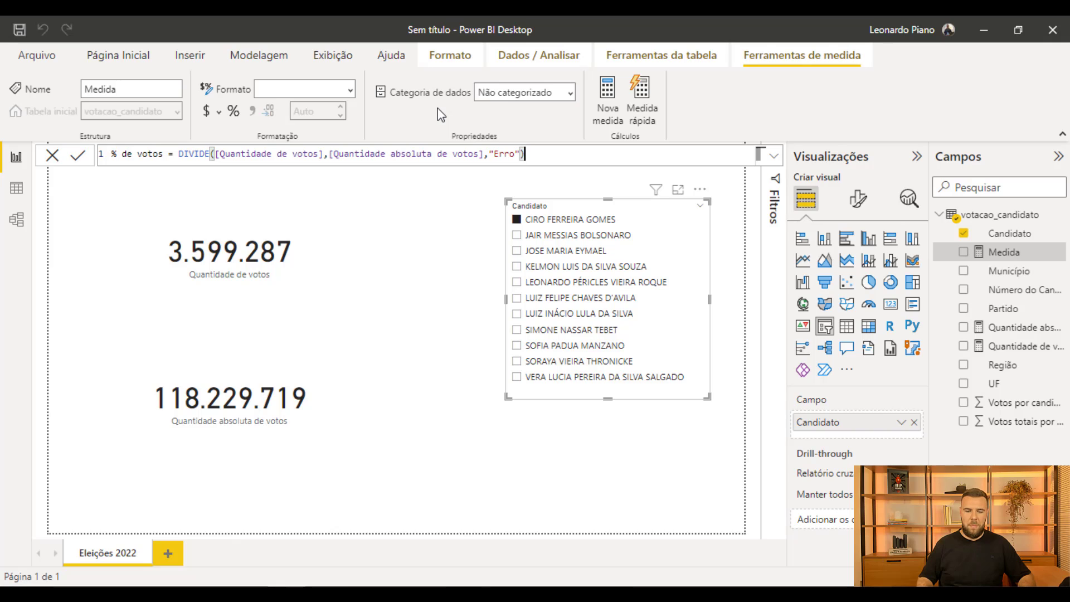
key("Return")
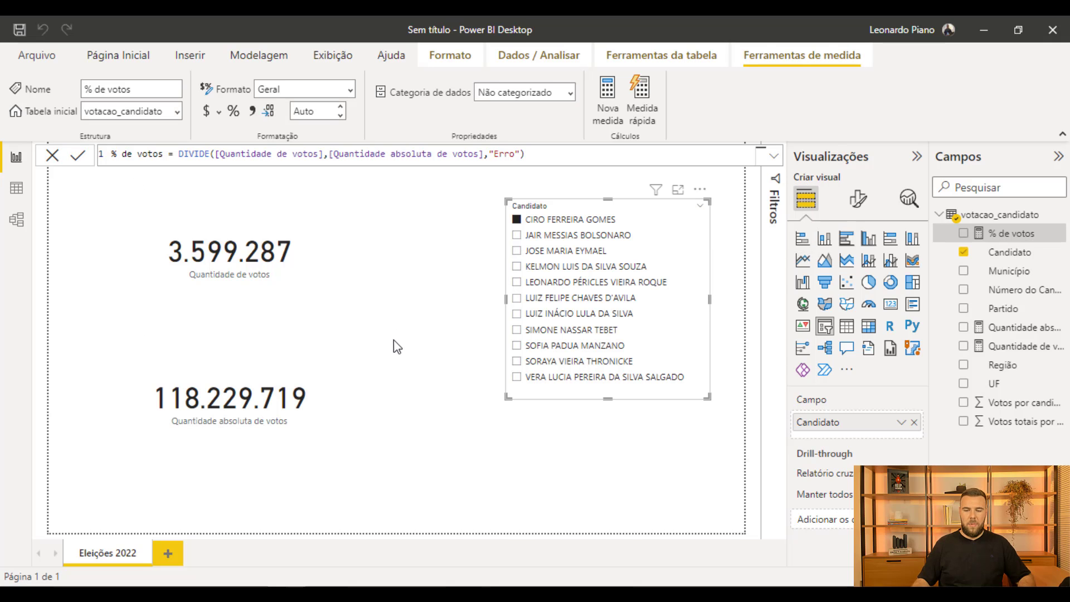
Add a card showing the % de votos measure below the Quantidade absoluta de votos card.
left_click(463, 480)
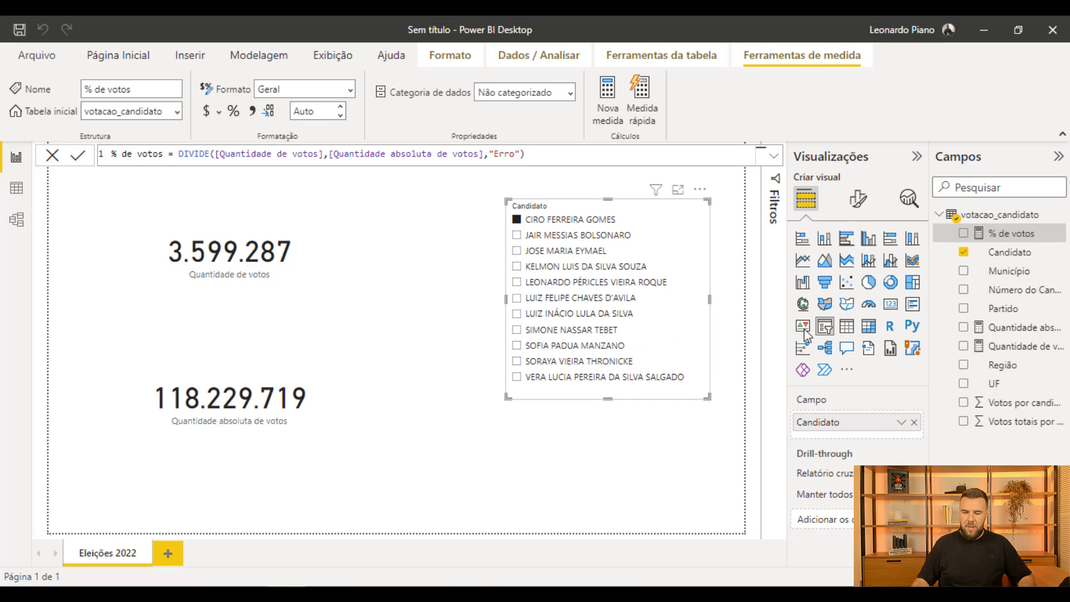
left_click(890, 306)
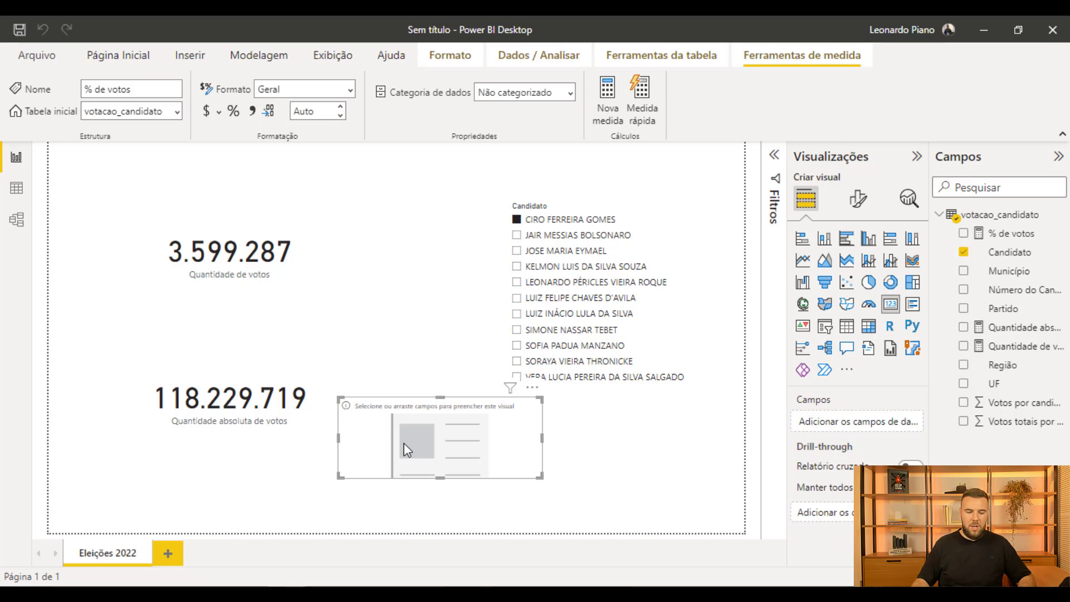
left_click_drag(404, 450, 192, 486)
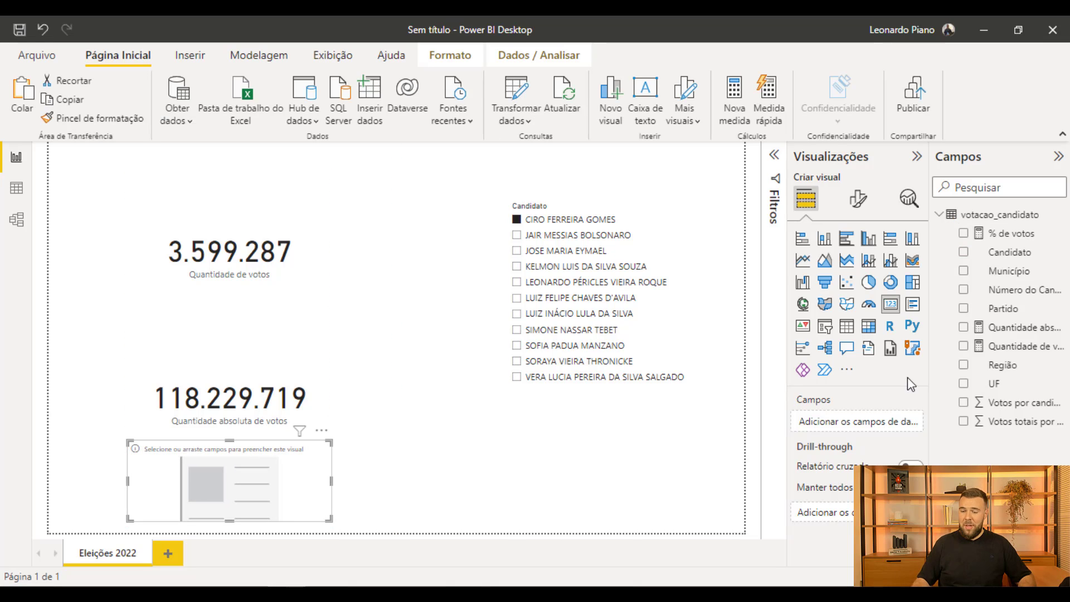
left_click_drag(1006, 234, 274, 469)
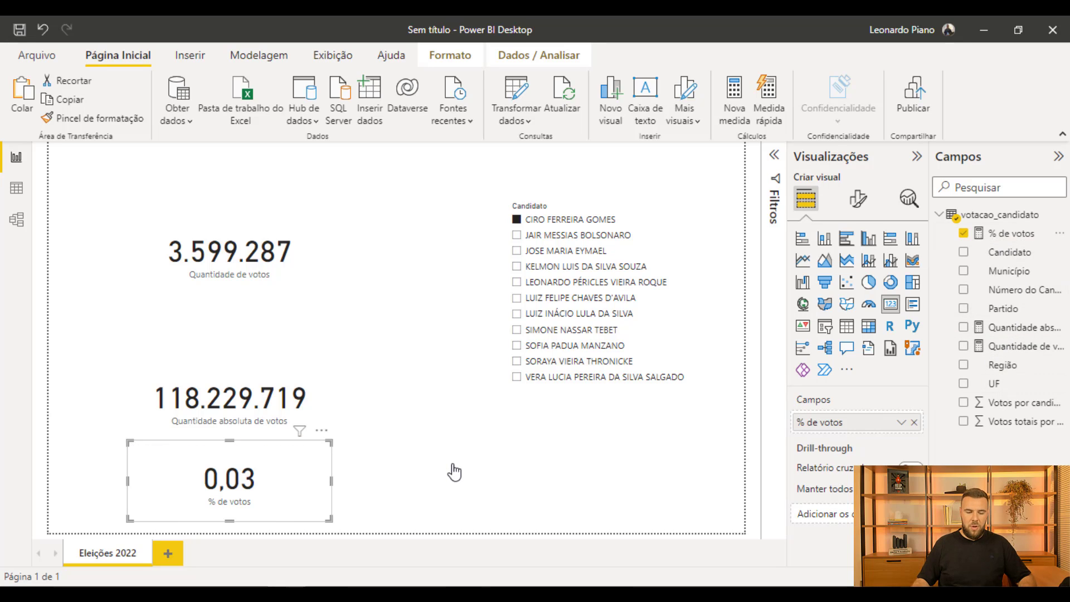
Clear the CIRO FERREIRA GOMES selection in the slicer and format the % de votos measure as a percentage.
left_click(517, 220)
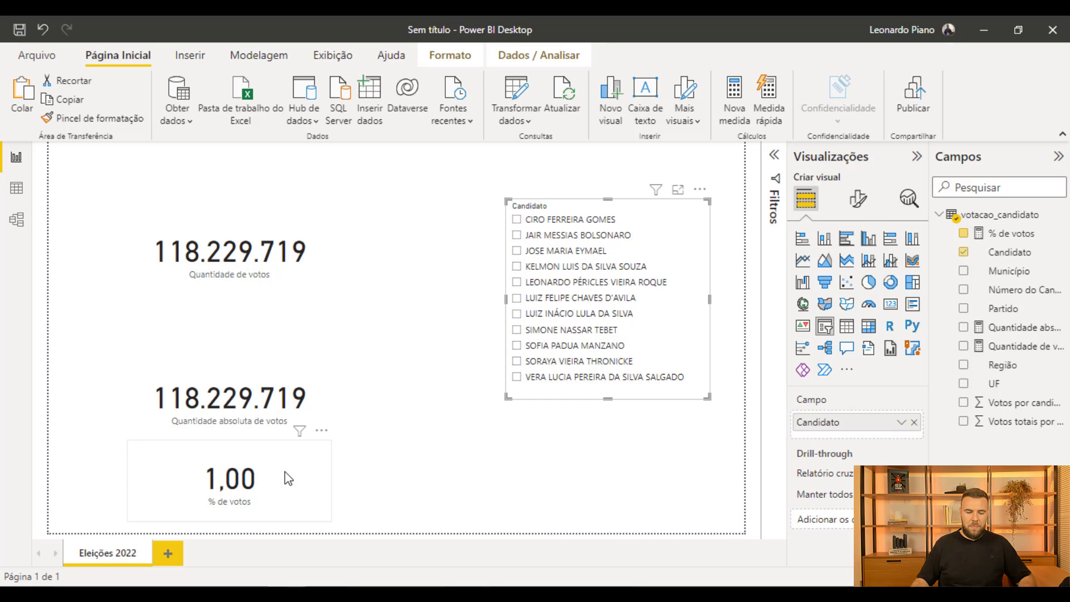
left_click(1009, 236)
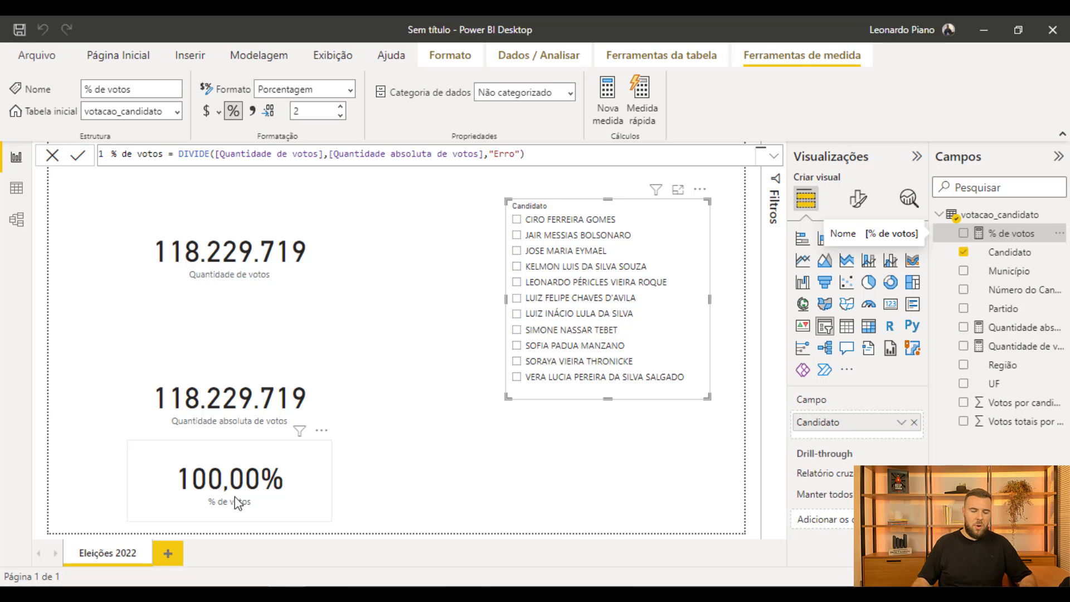
Filter the report by JAIR MESSIAS BOLSONARO, then examine the rows of the votacao_candidato table and return to the report.
left_click(518, 236)
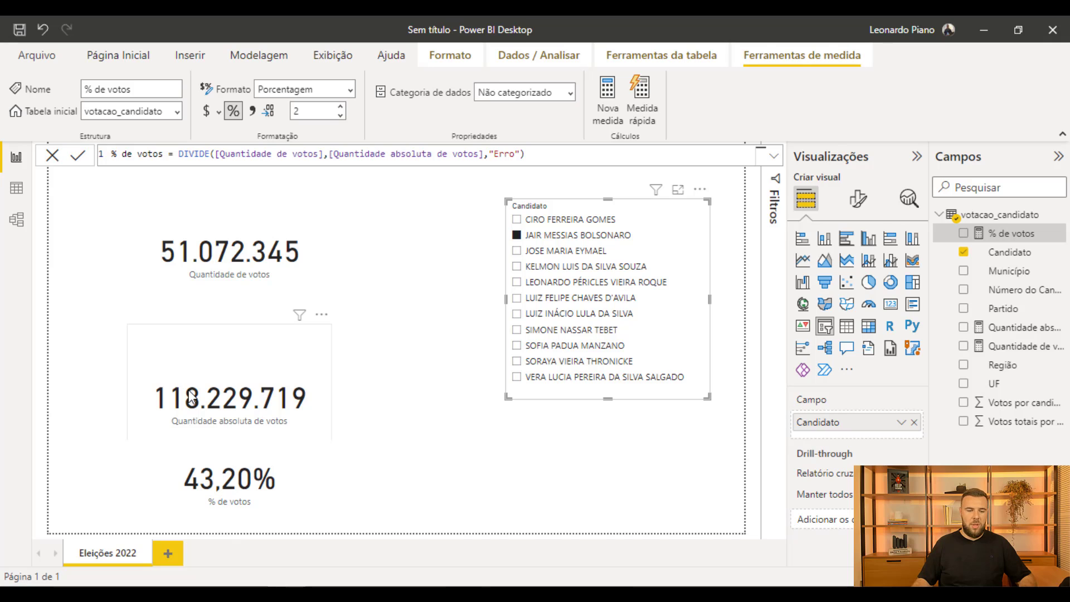
left_click(18, 193)
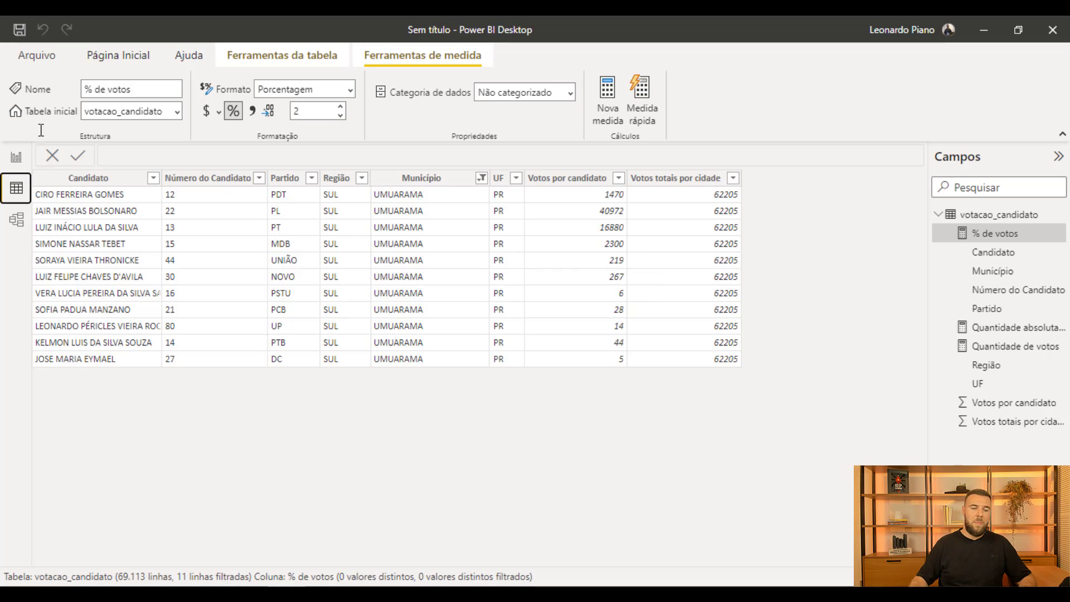
left_click(16, 159)
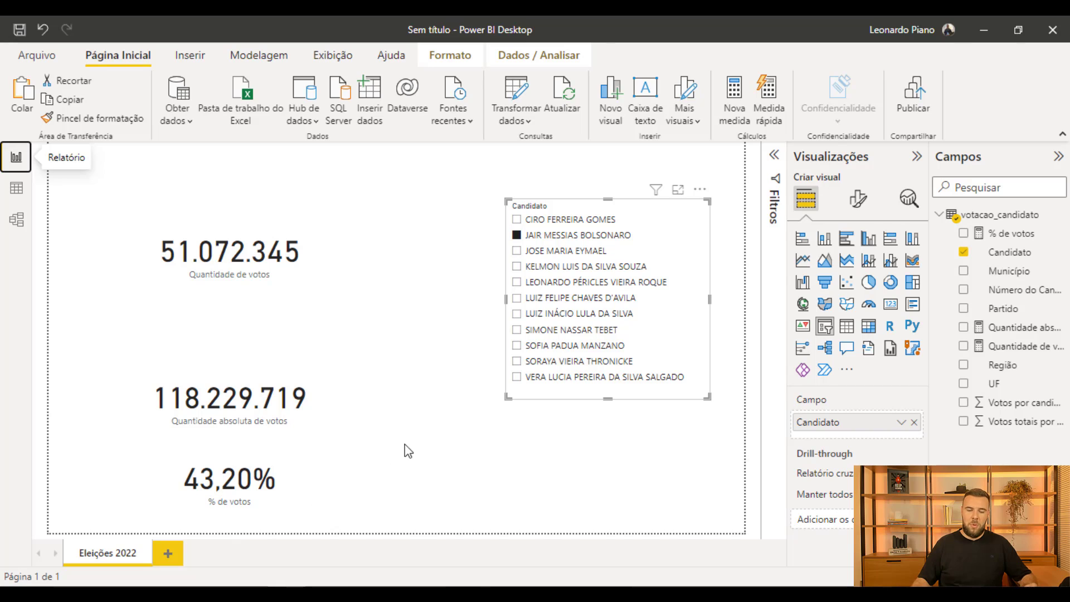
Add a slicer for the UF field directly below the Candidato slicer.
left_click(504, 449)
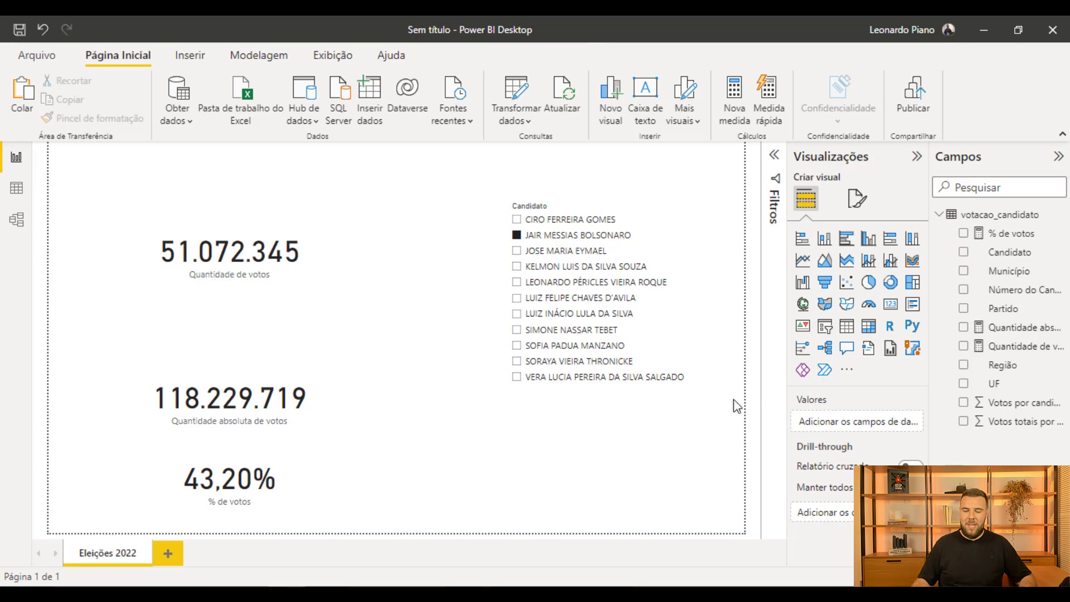
left_click(825, 326)
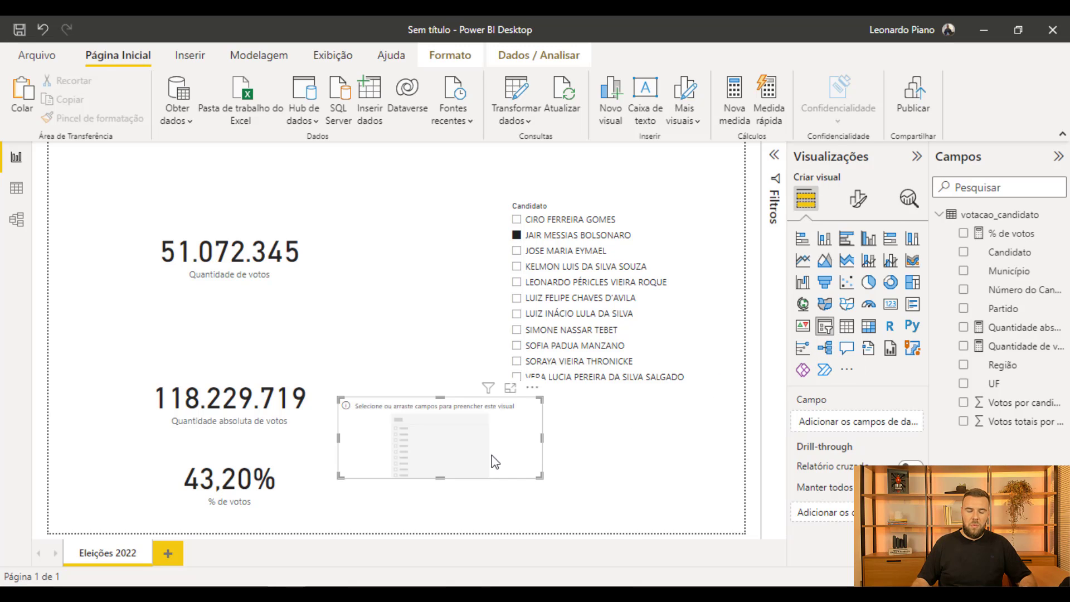
left_click_drag(495, 461, 636, 464)
left_click_drag(928, 400, 609, 522)
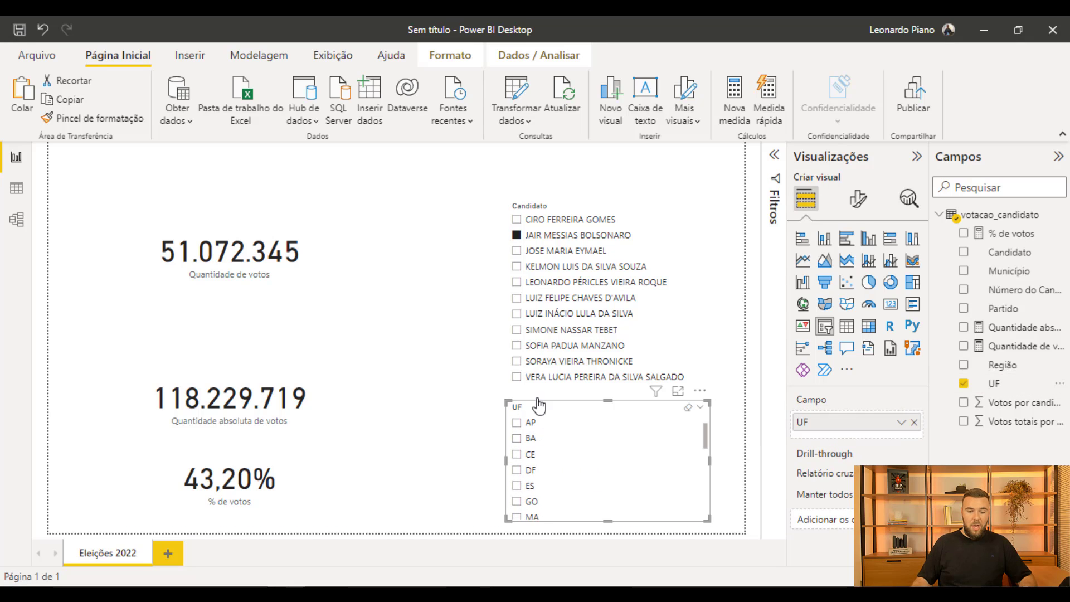
Clear the candidate selection and filter the report by UF PR and candidate JAIR MESSIAS BOLSONARO with the slicers.
scroll(535, 409, "down", 1)
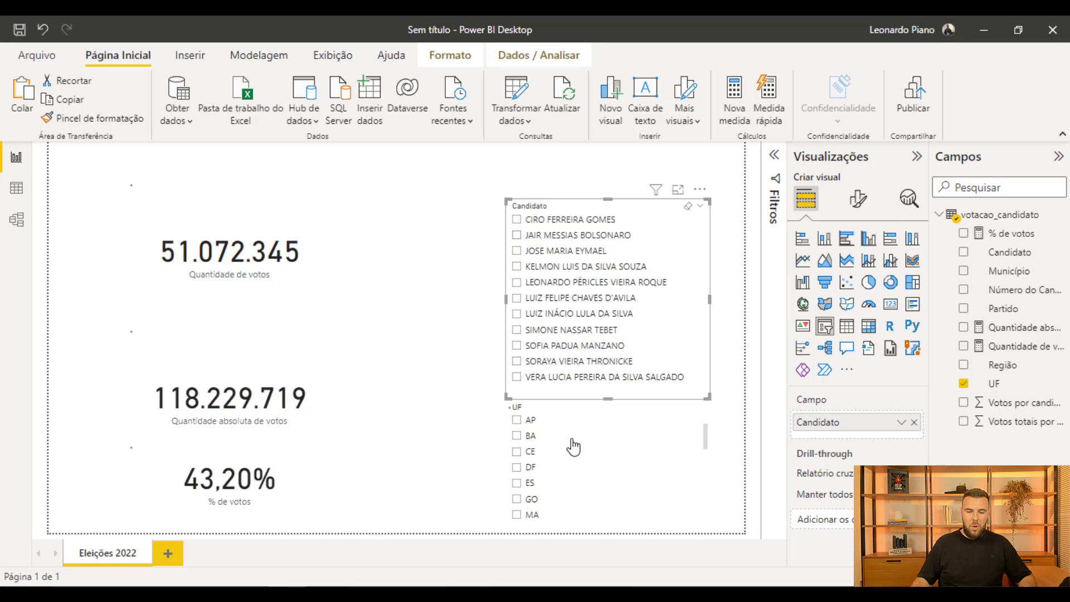
scroll(570, 447, "down", 2)
scroll(557, 473, "down", 2)
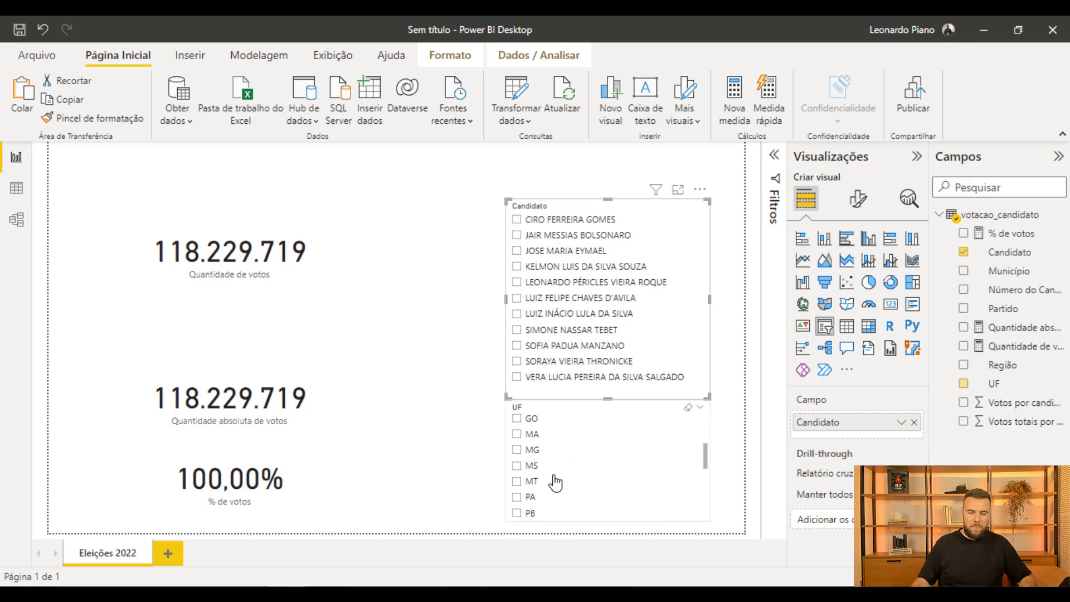
scroll(524, 496, "down", 1)
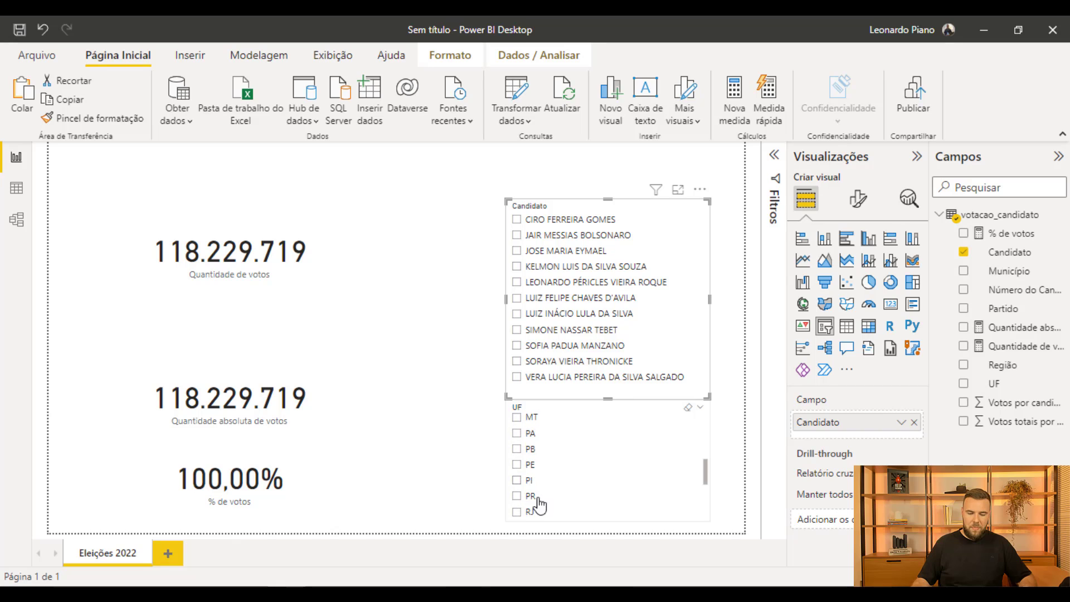
left_click(529, 496)
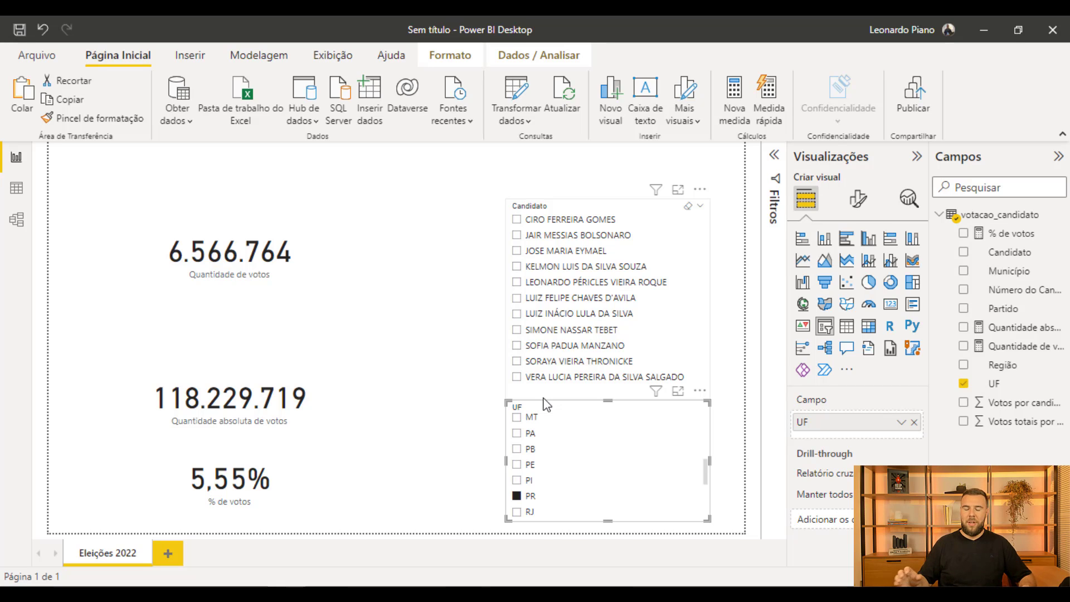
left_click(517, 236)
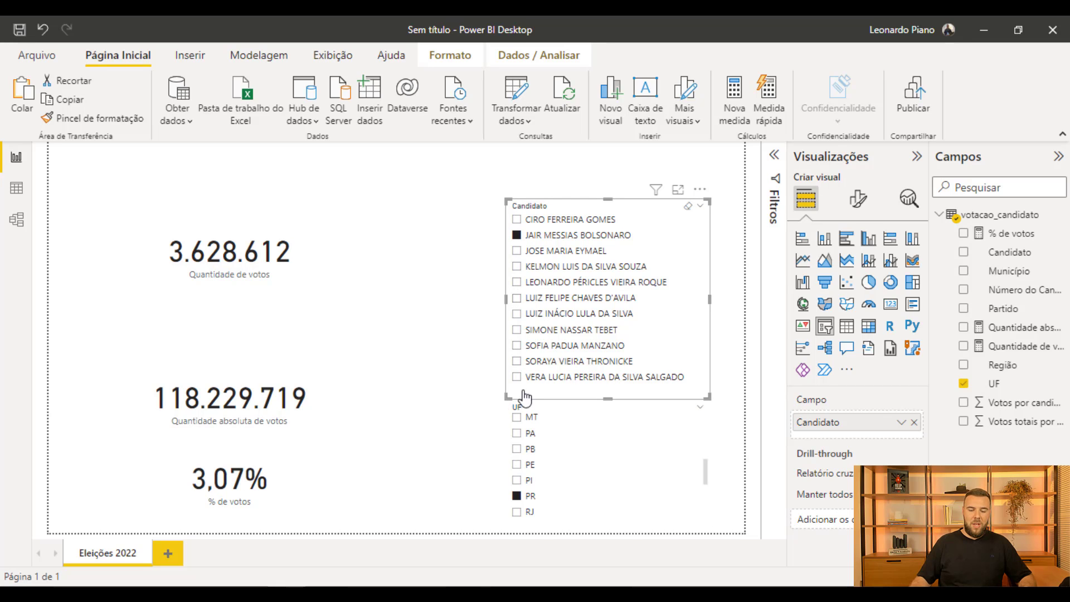